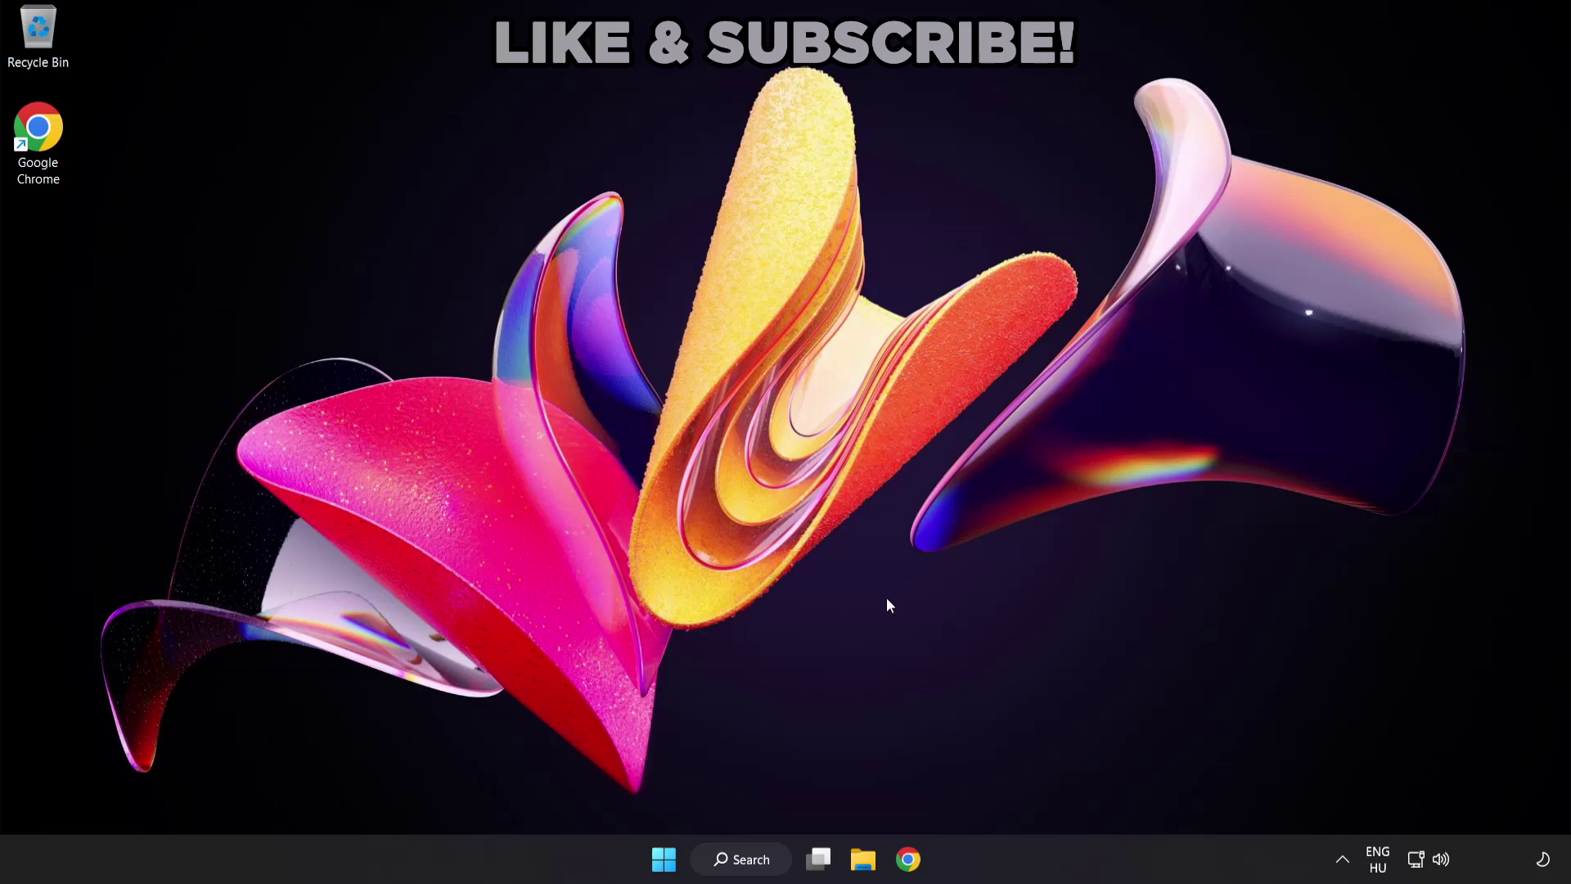
- Switch the audio output from CABLE Input to Speakers (High Definition Audio Device) via quick settings
{"action": "left_click", "coordinate": [1442, 859]}
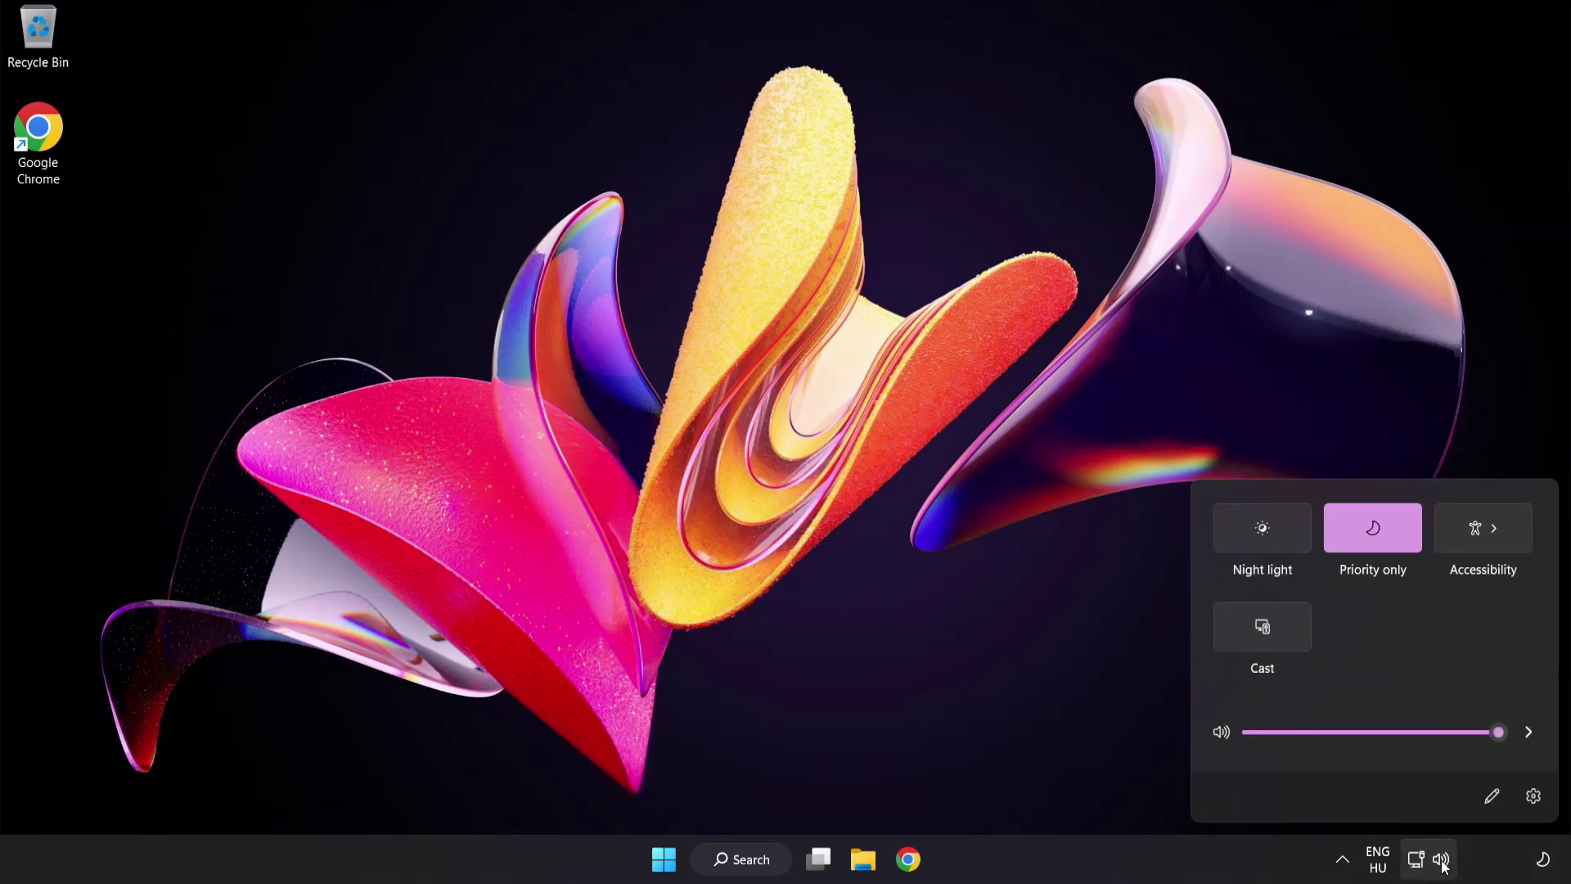
{"action": "left_click", "coordinate": [1529, 732]}
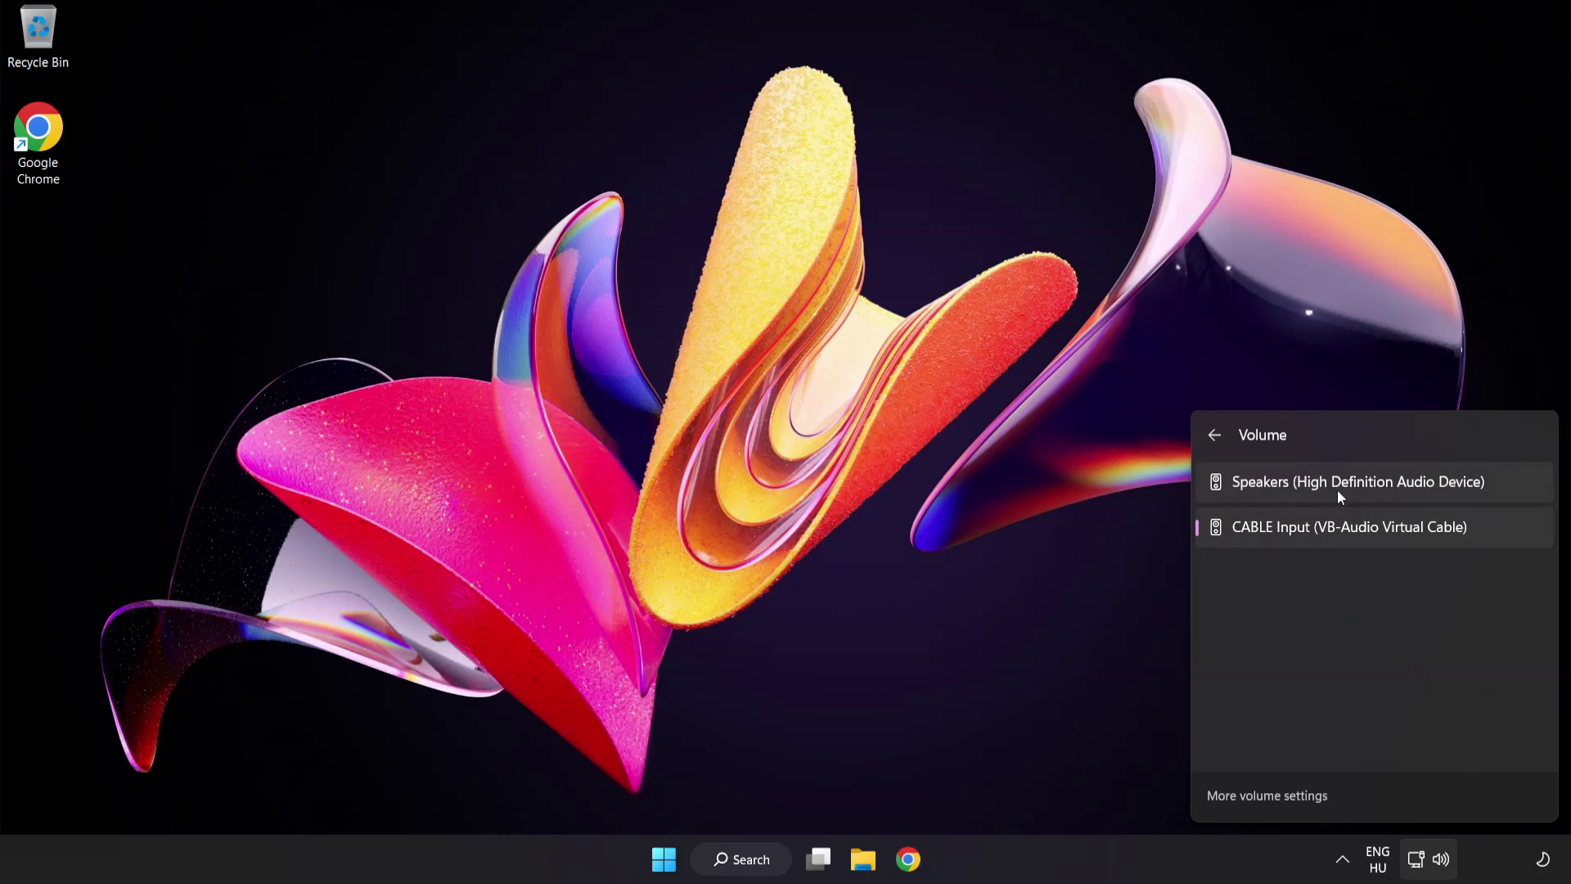
{"action": "left_click", "coordinate": [1501, 486]}
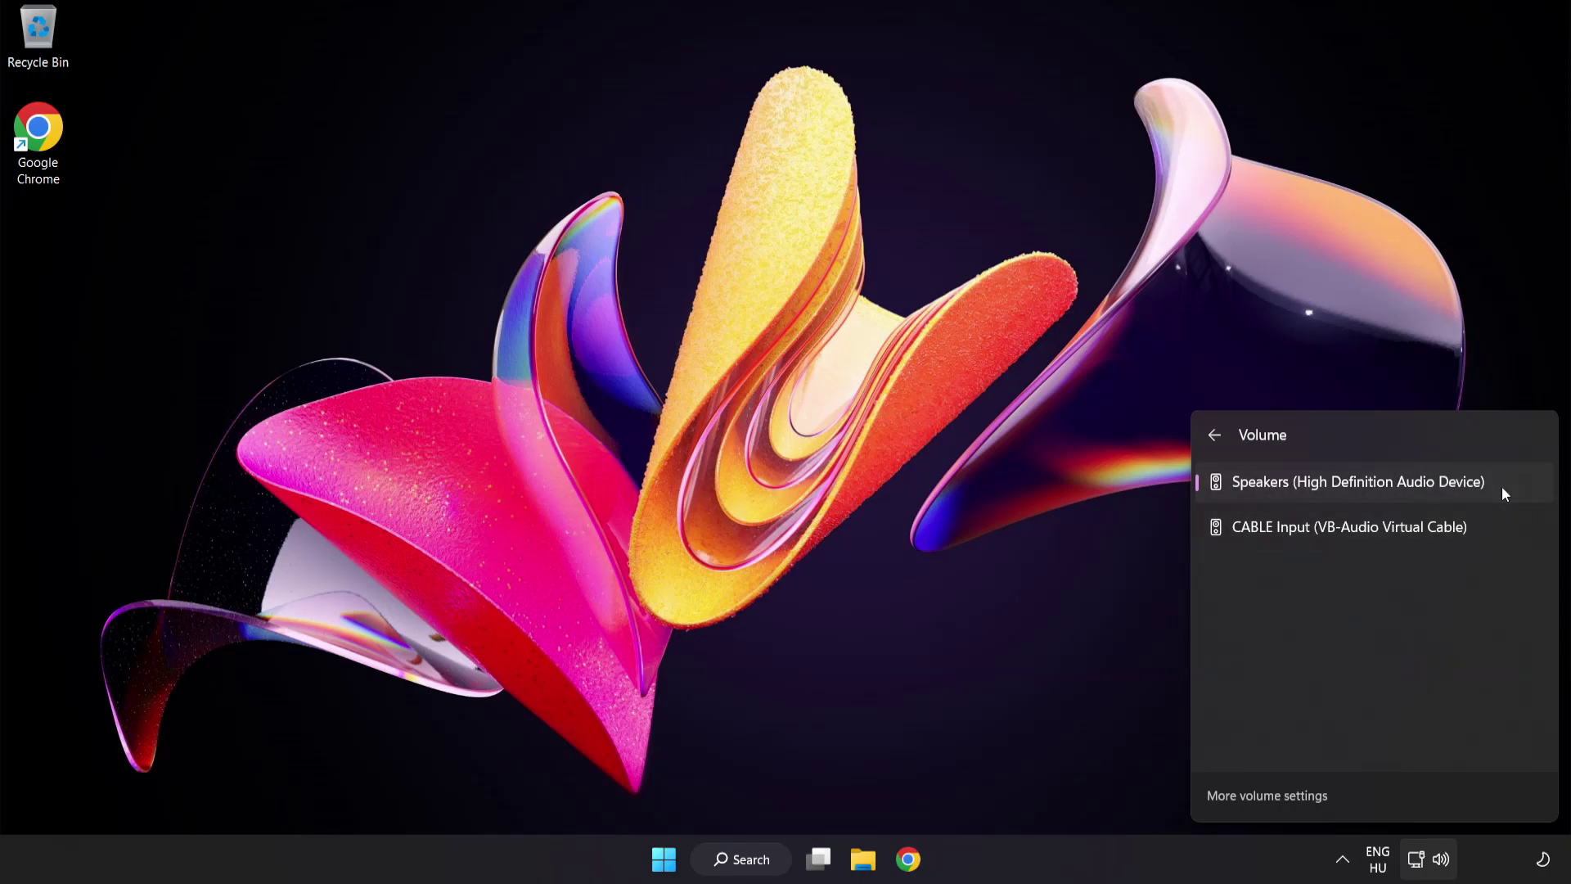
{"action": "left_click", "coordinate": [748, 426]}
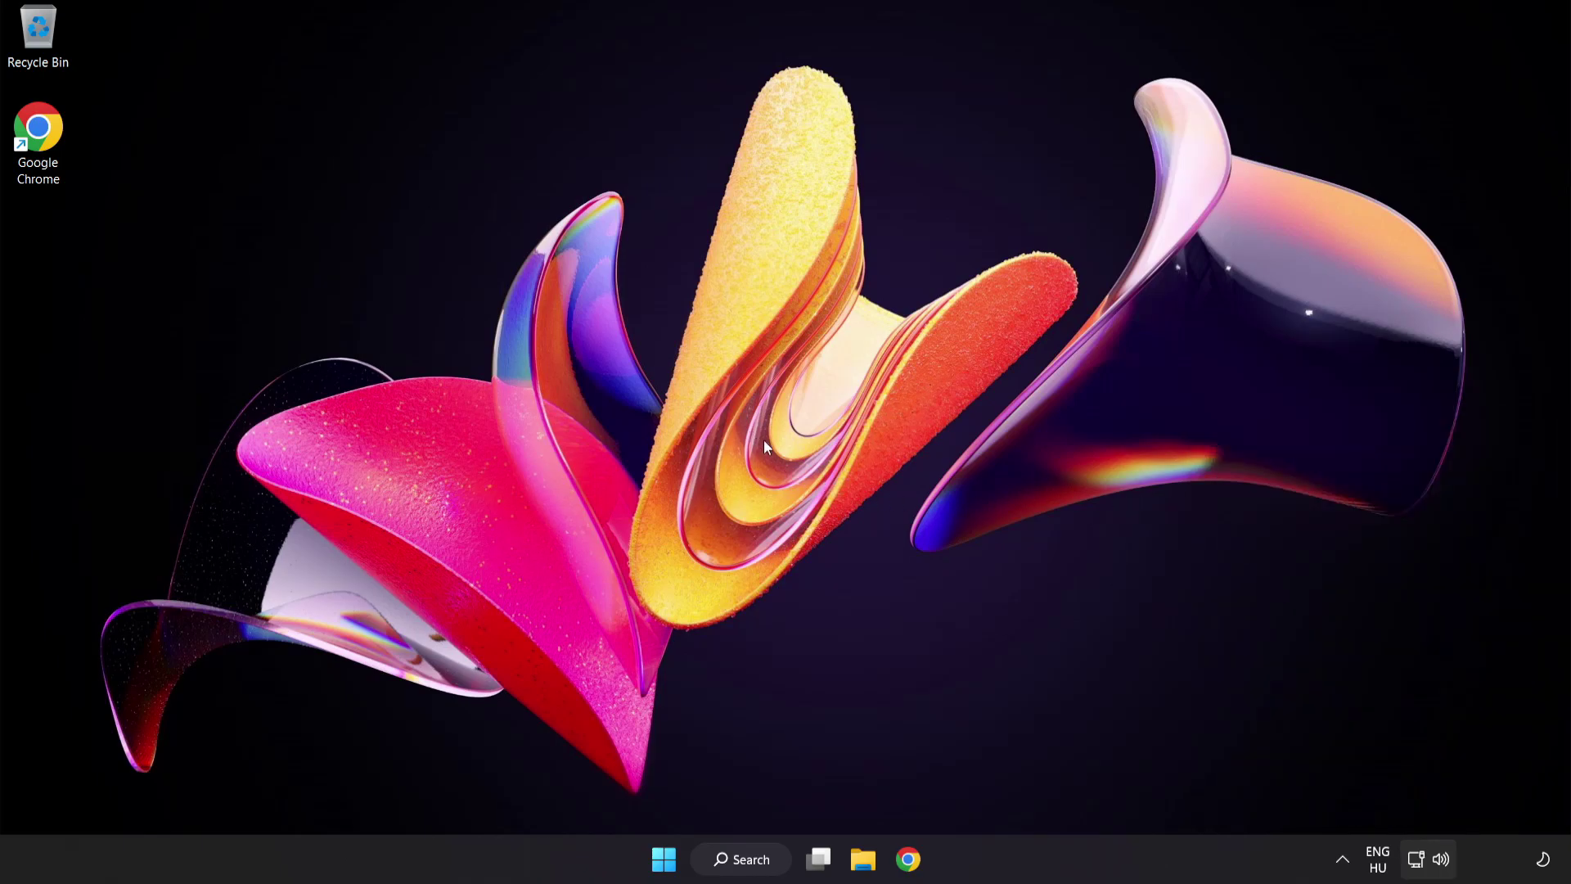
- Reset sound devices and app volumes to defaults in the Volume mixer, then close Settings
{"action": "right_click", "coordinate": [1441, 859]}
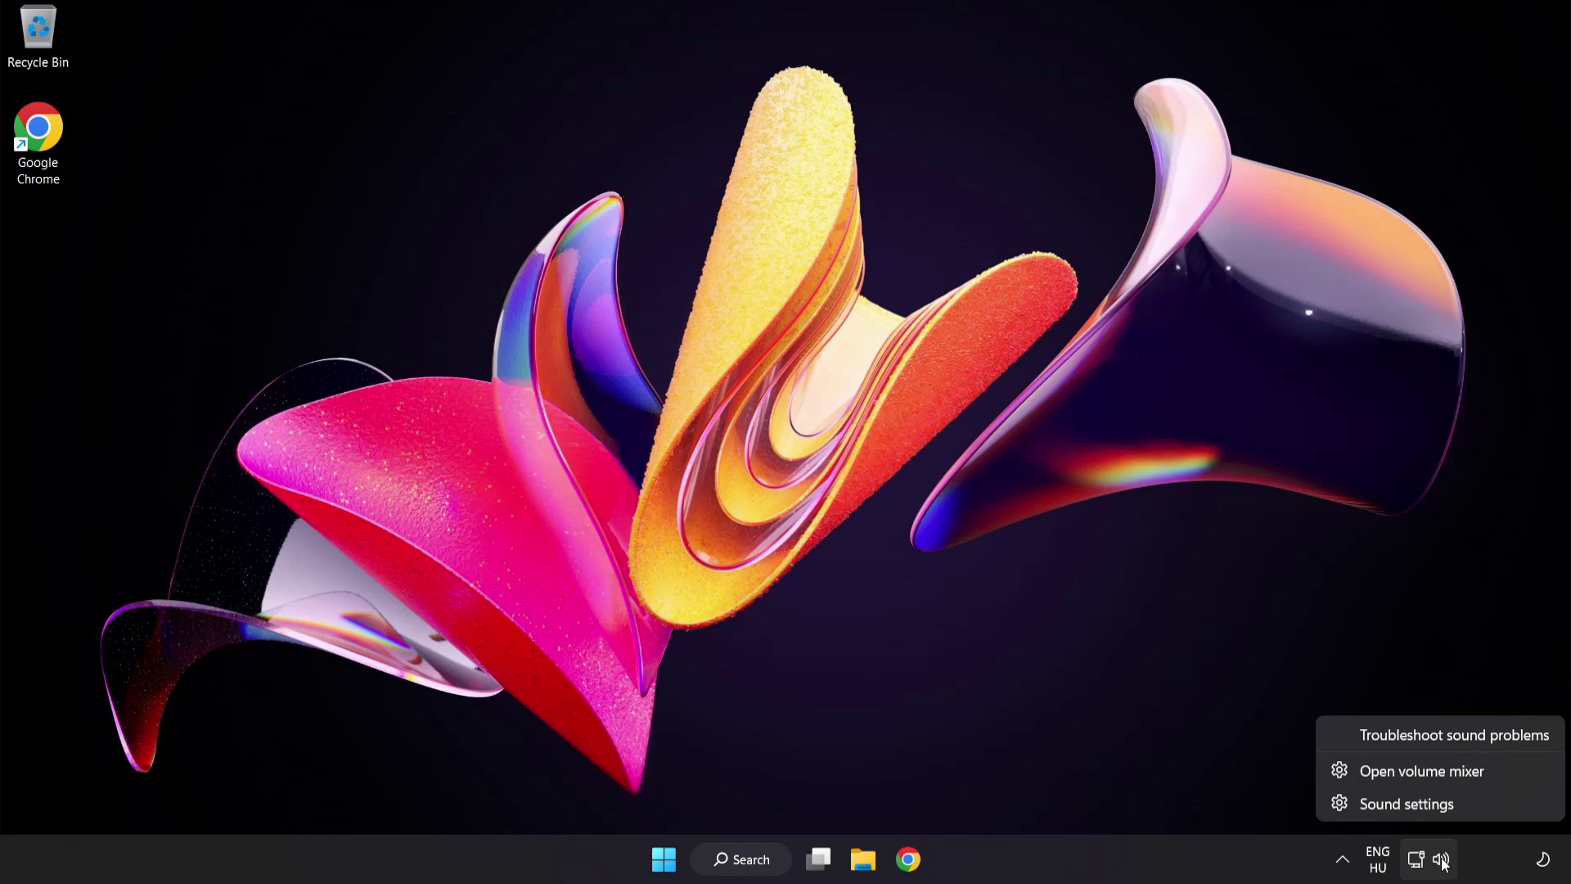
{"action": "left_click", "coordinate": [1507, 772]}
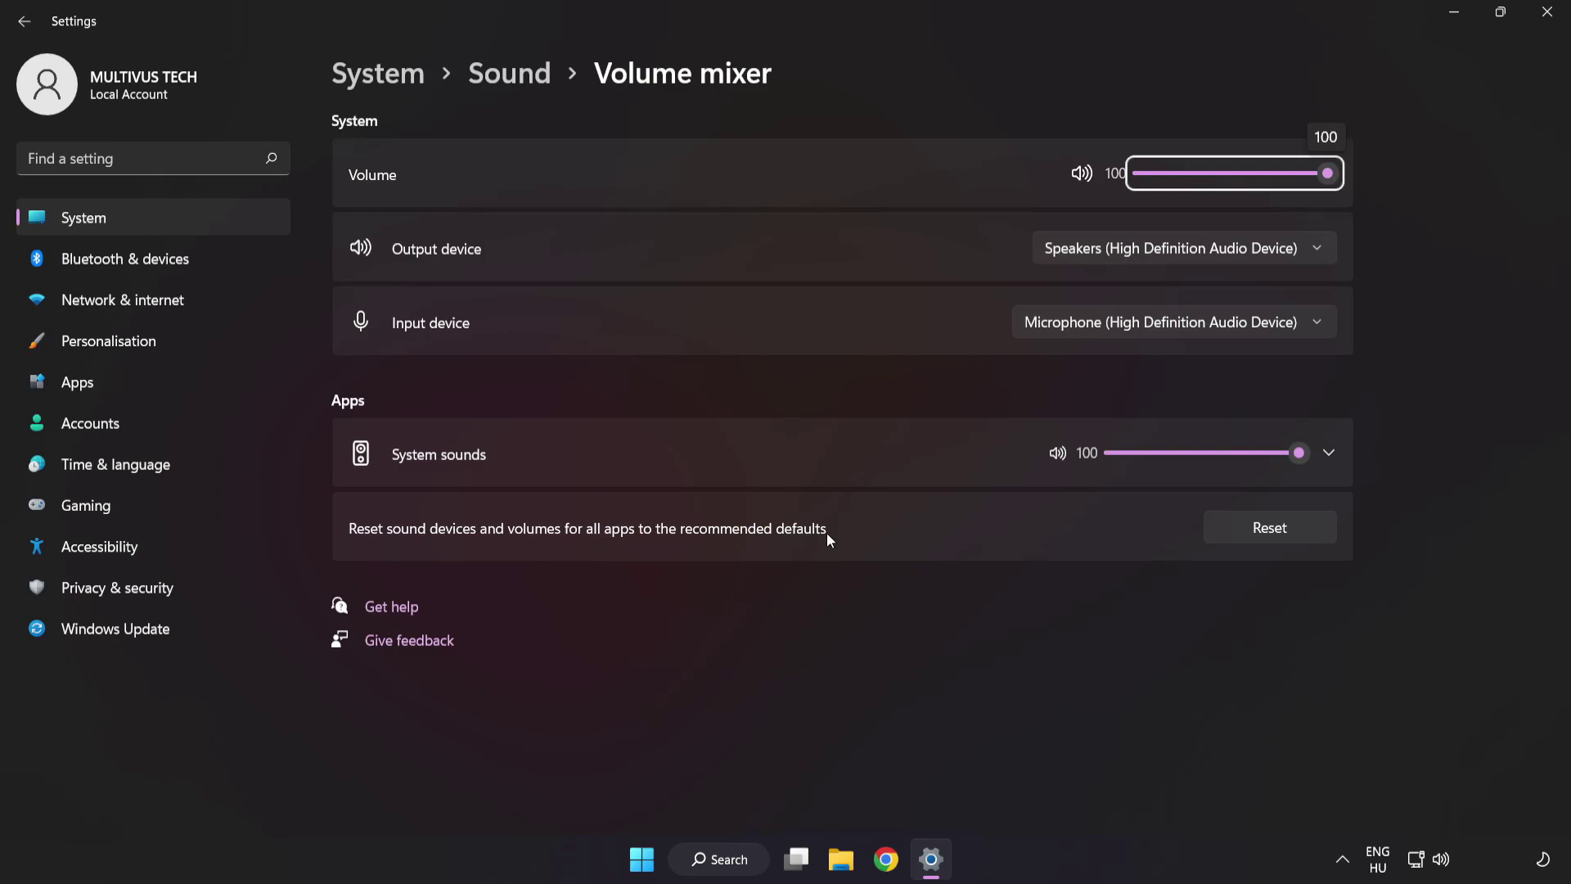
{"action": "left_click", "coordinate": [1301, 537]}
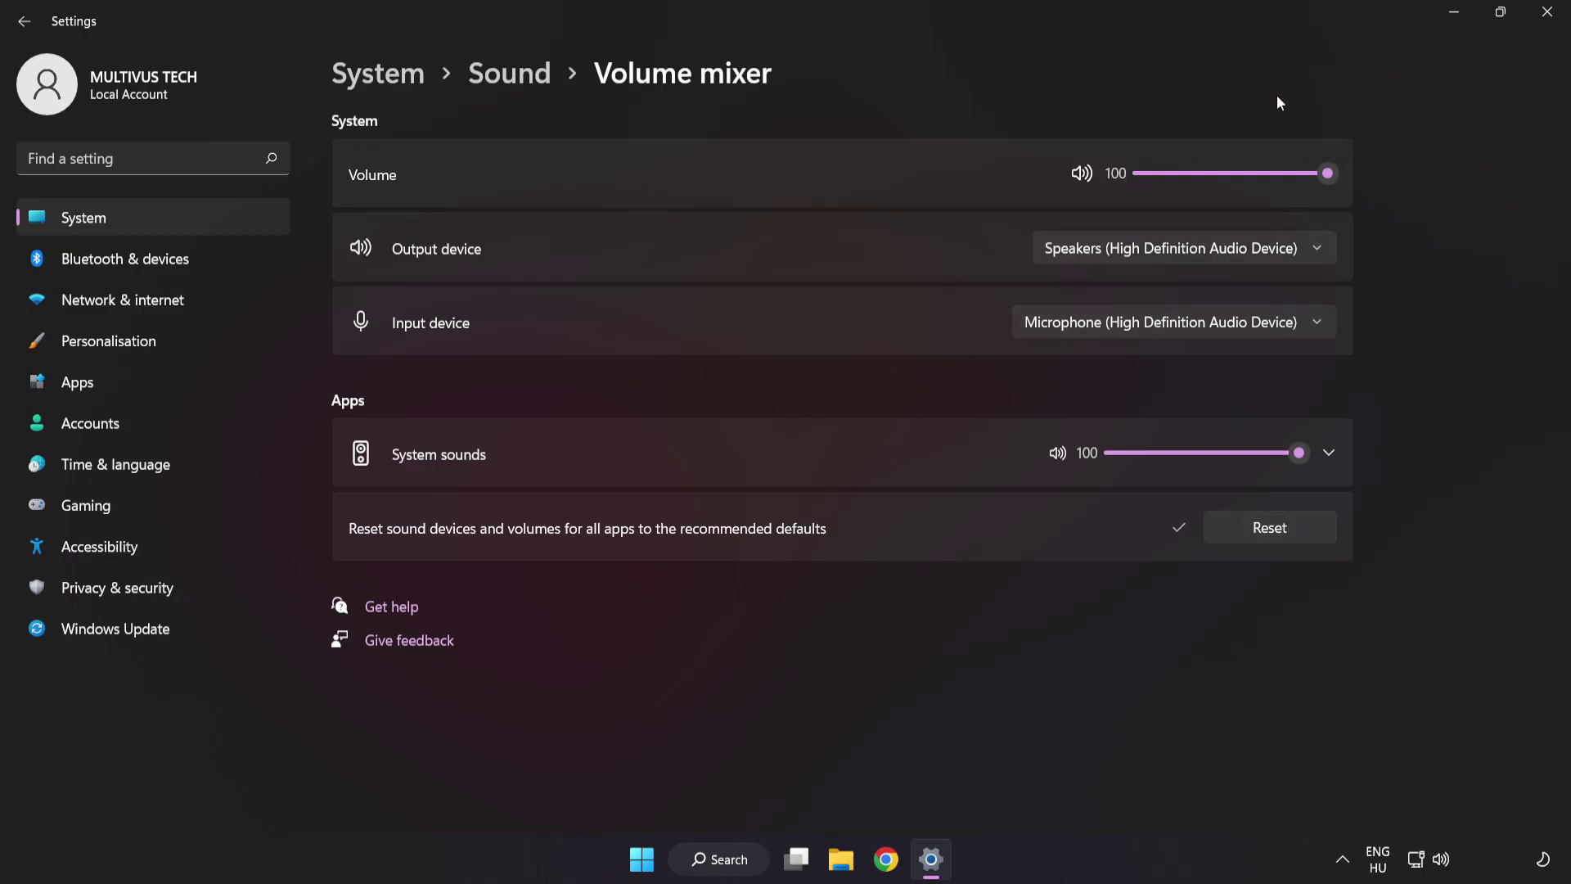
{"action": "left_click", "coordinate": [1548, 14]}
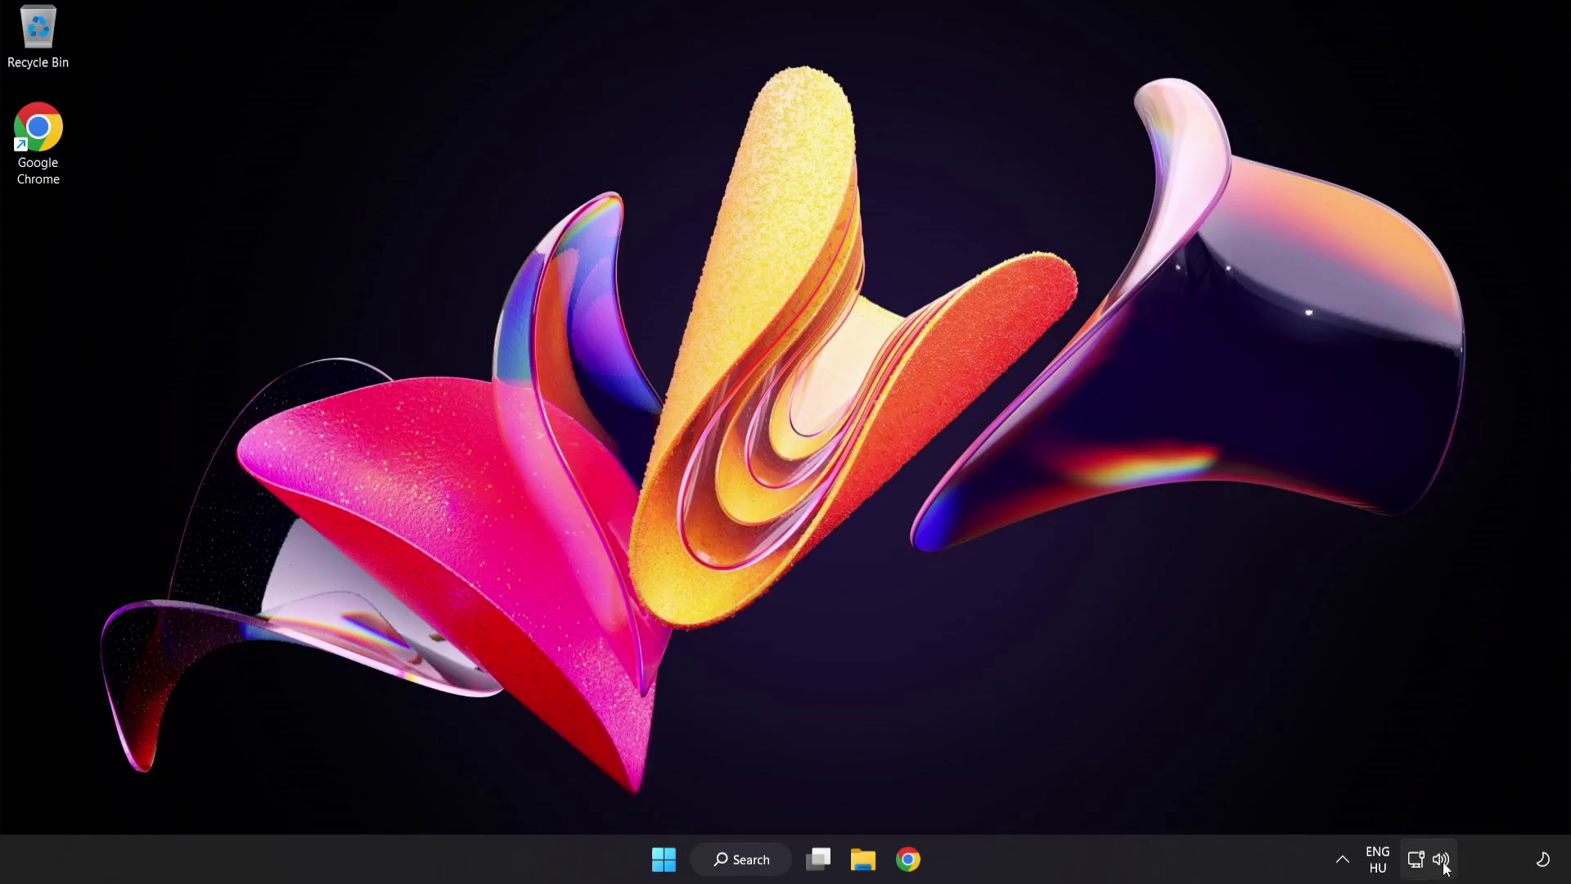
- Reopen Sound settings from the tray icon and keep the output volume at 100
{"action": "right_click", "coordinate": [1442, 859]}
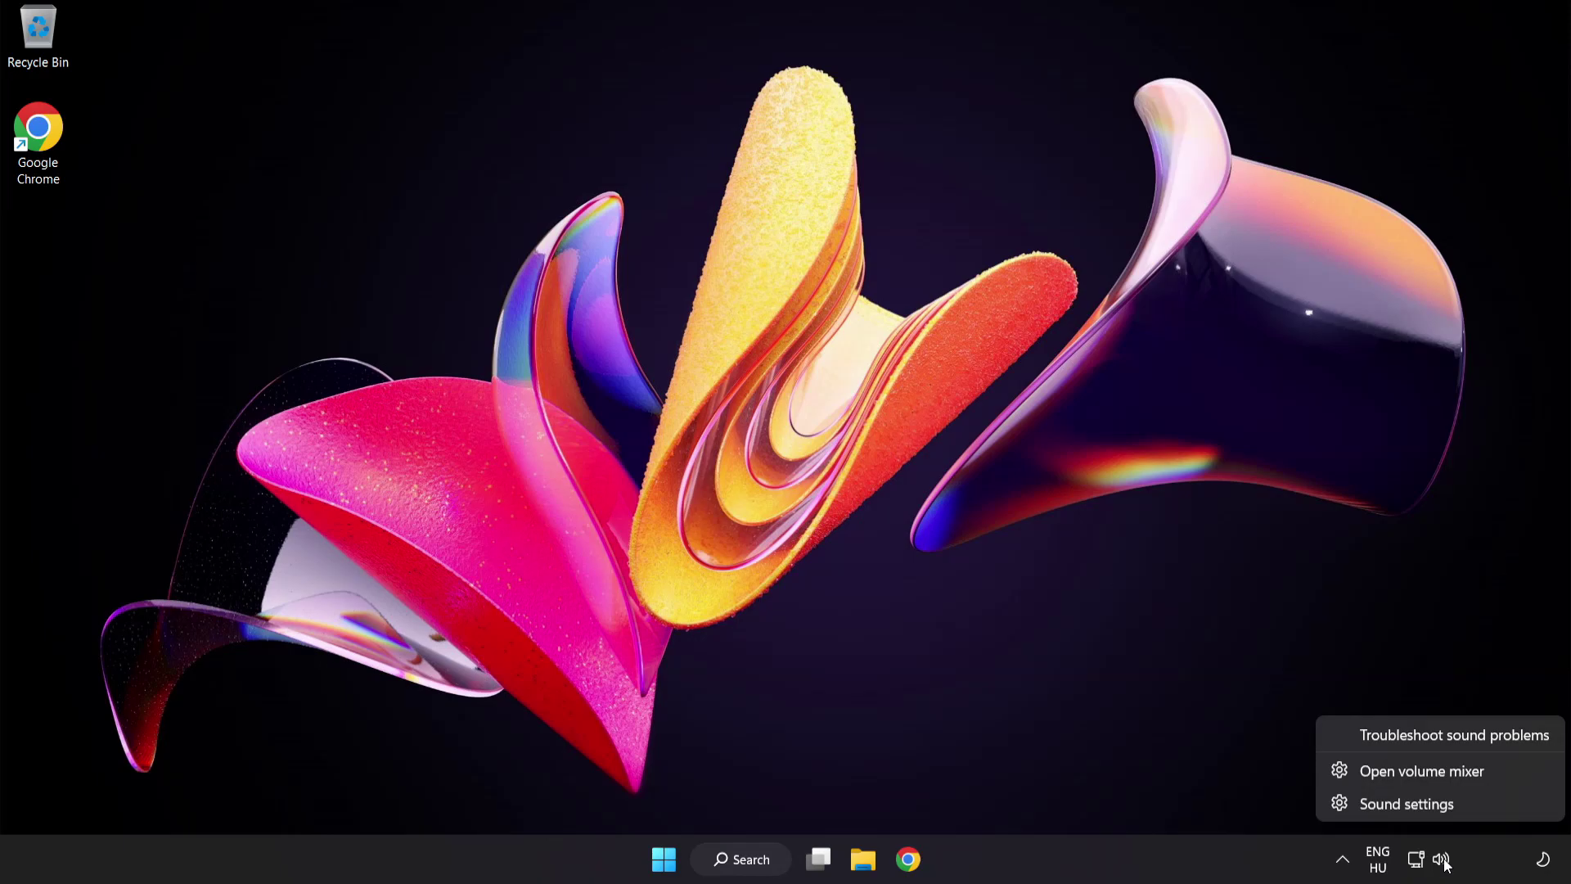
{"action": "left_click", "coordinate": [1458, 806]}
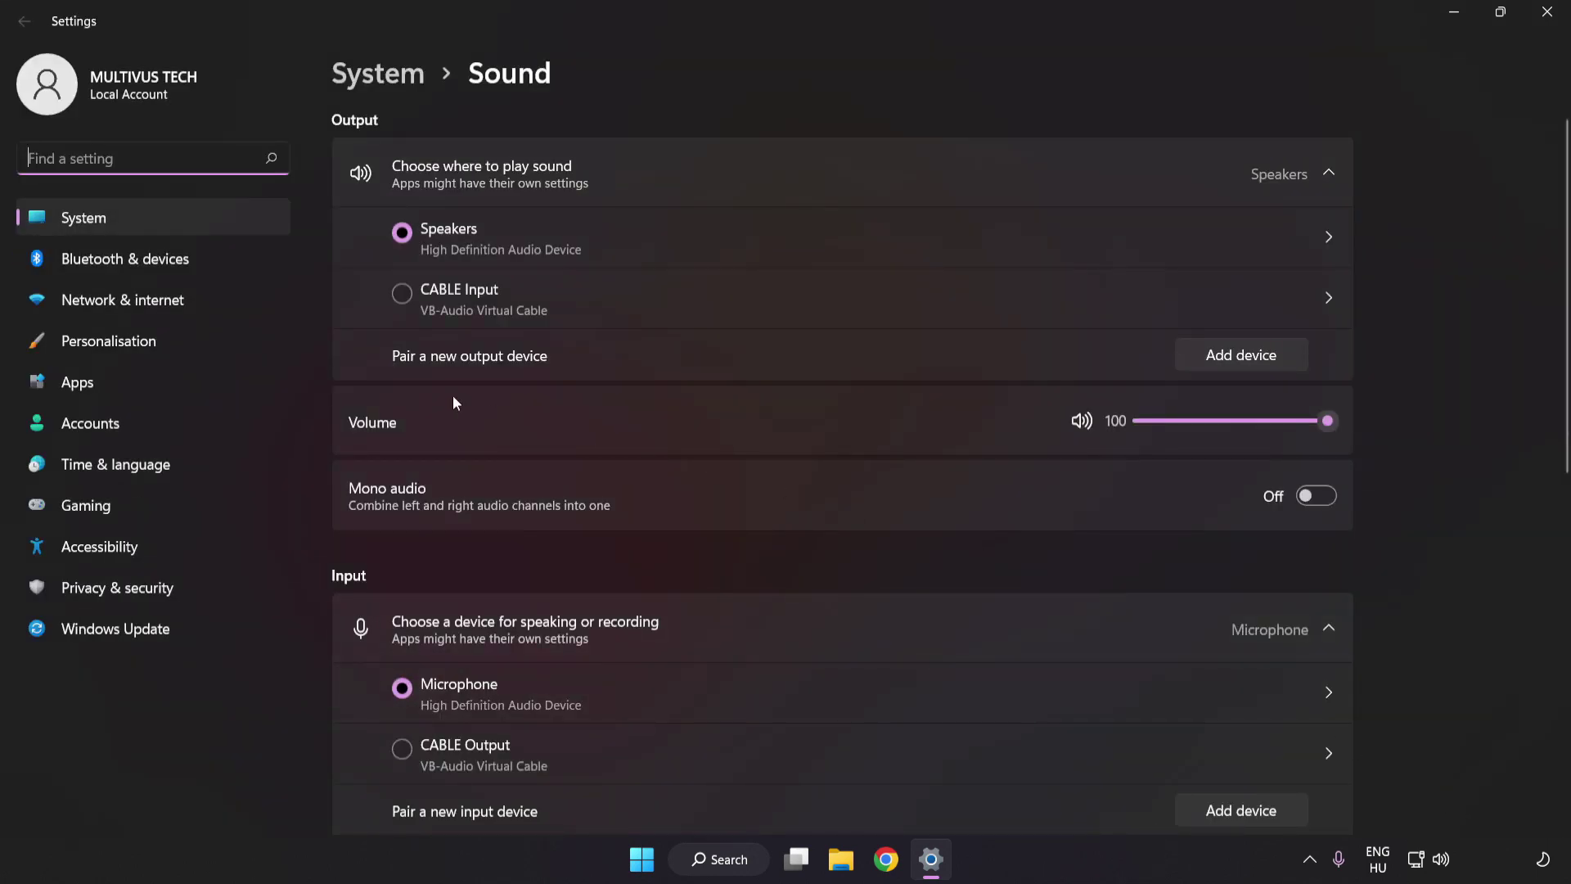
{"action": "left_click_drag", "start_coordinate": [1314, 423], "coordinate": [1328, 424]}
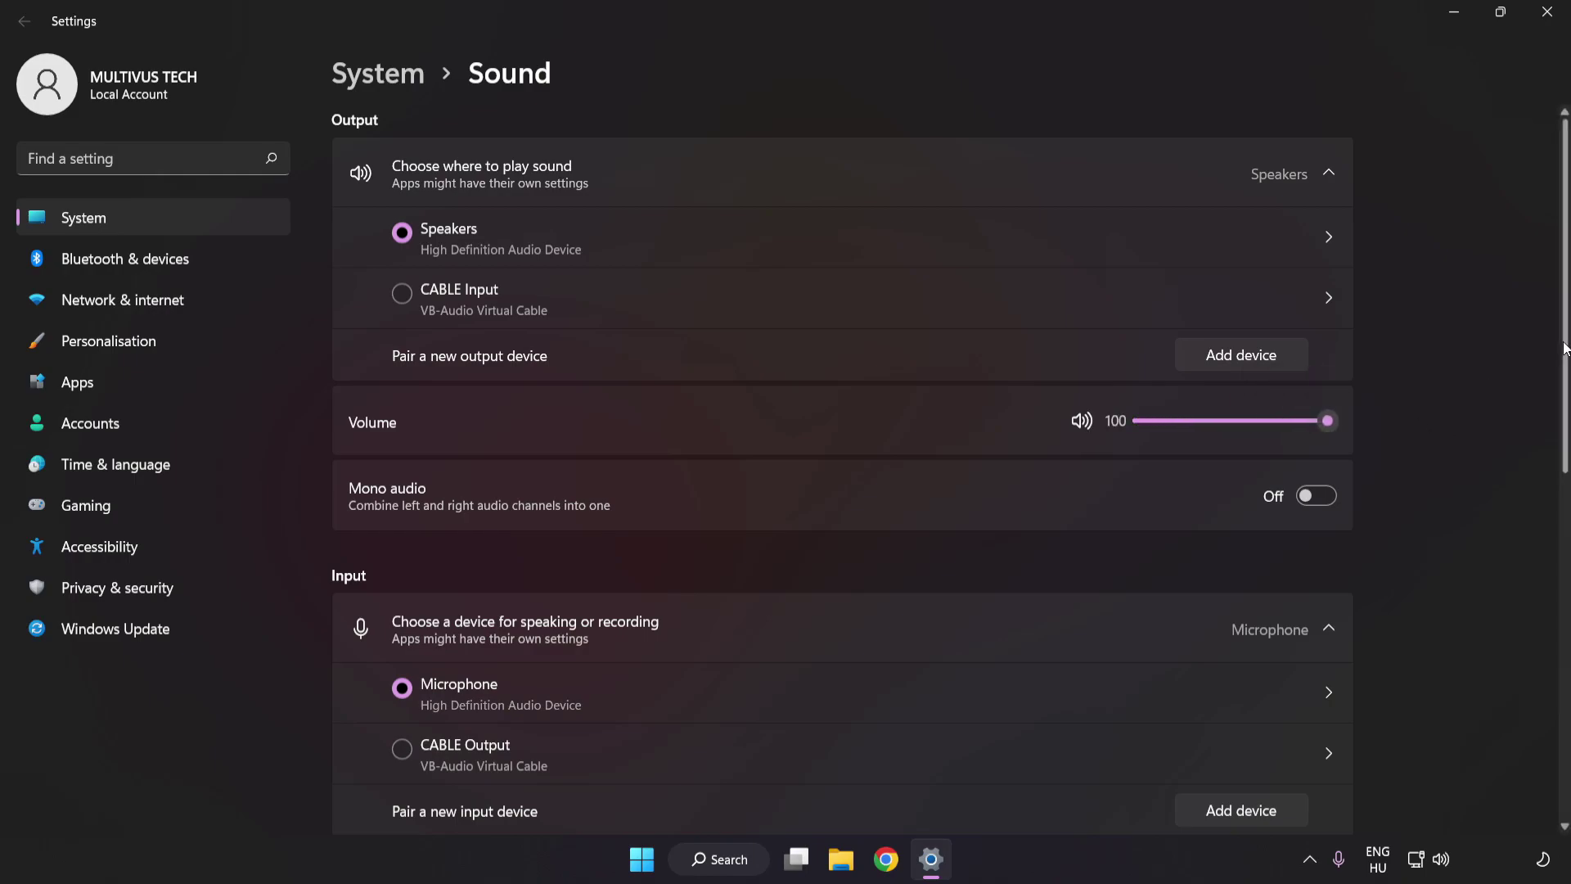
{"action": "left_click_drag", "start_coordinate": [1561, 369], "coordinate": [1544, 644]}
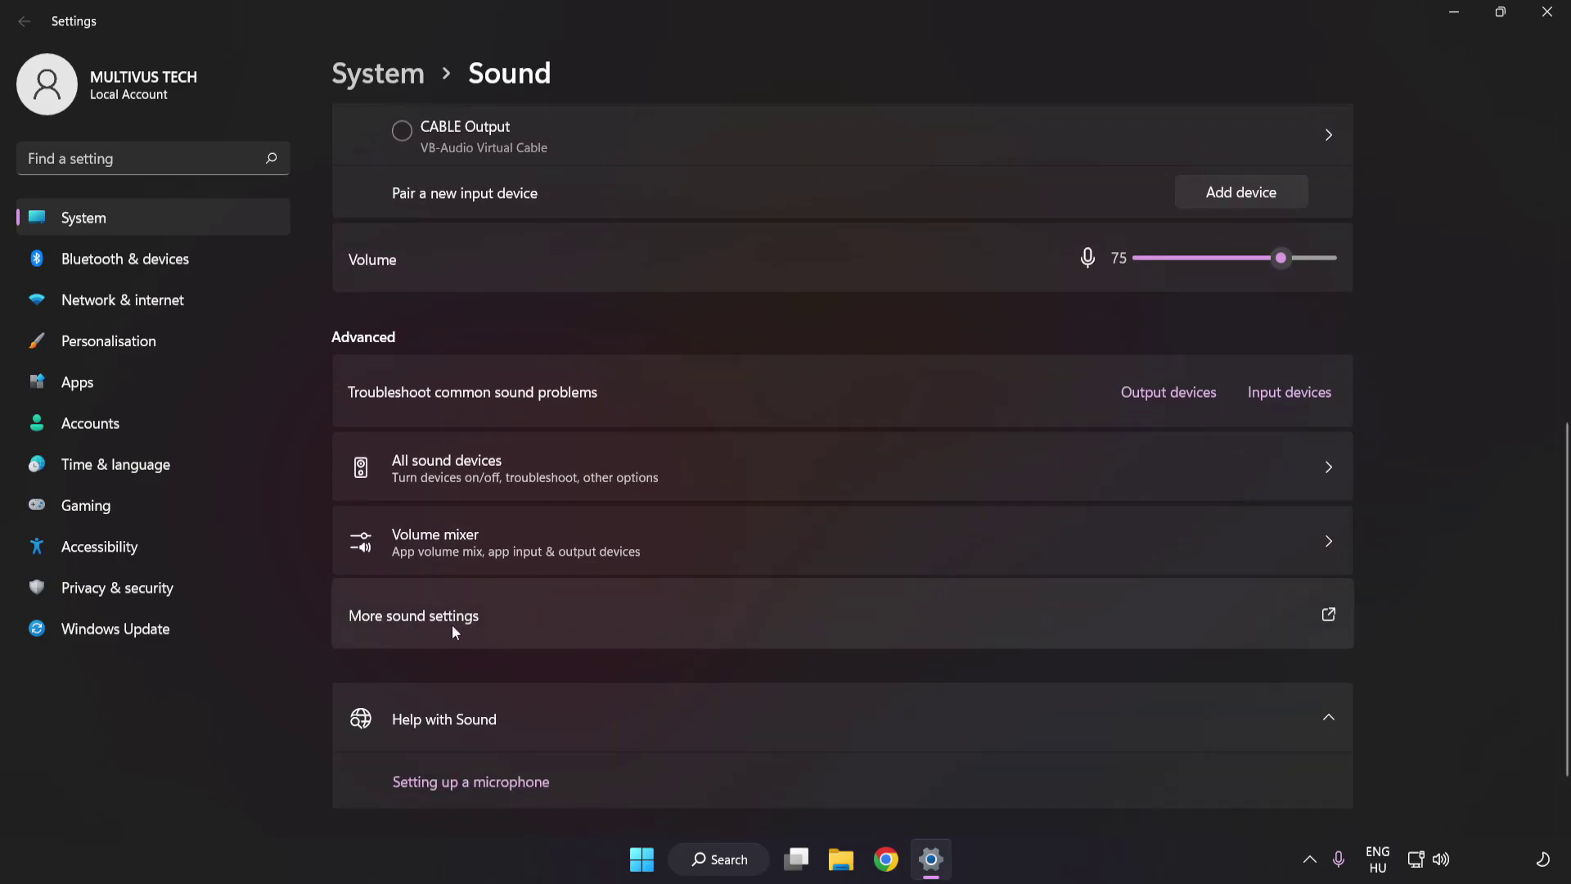
- Disable the CABLE Input playback device in the classic Sound dialog, leaving Speakers selected
{"action": "left_click", "coordinate": [723, 614]}
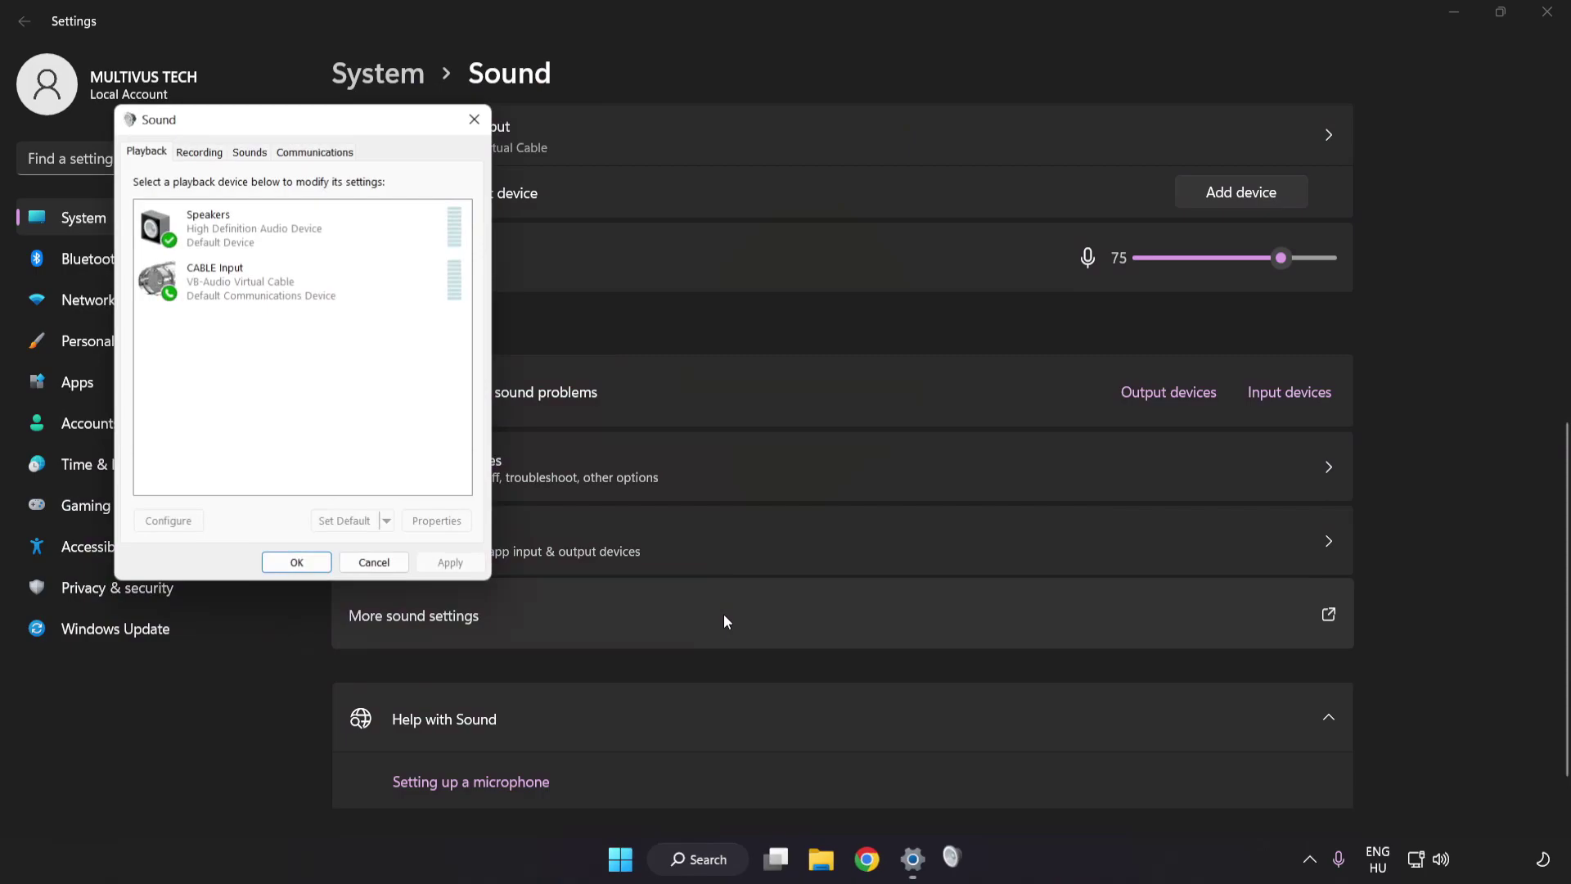
{"action": "left_click_drag", "start_coordinate": [309, 126], "coordinate": [788, 227]}
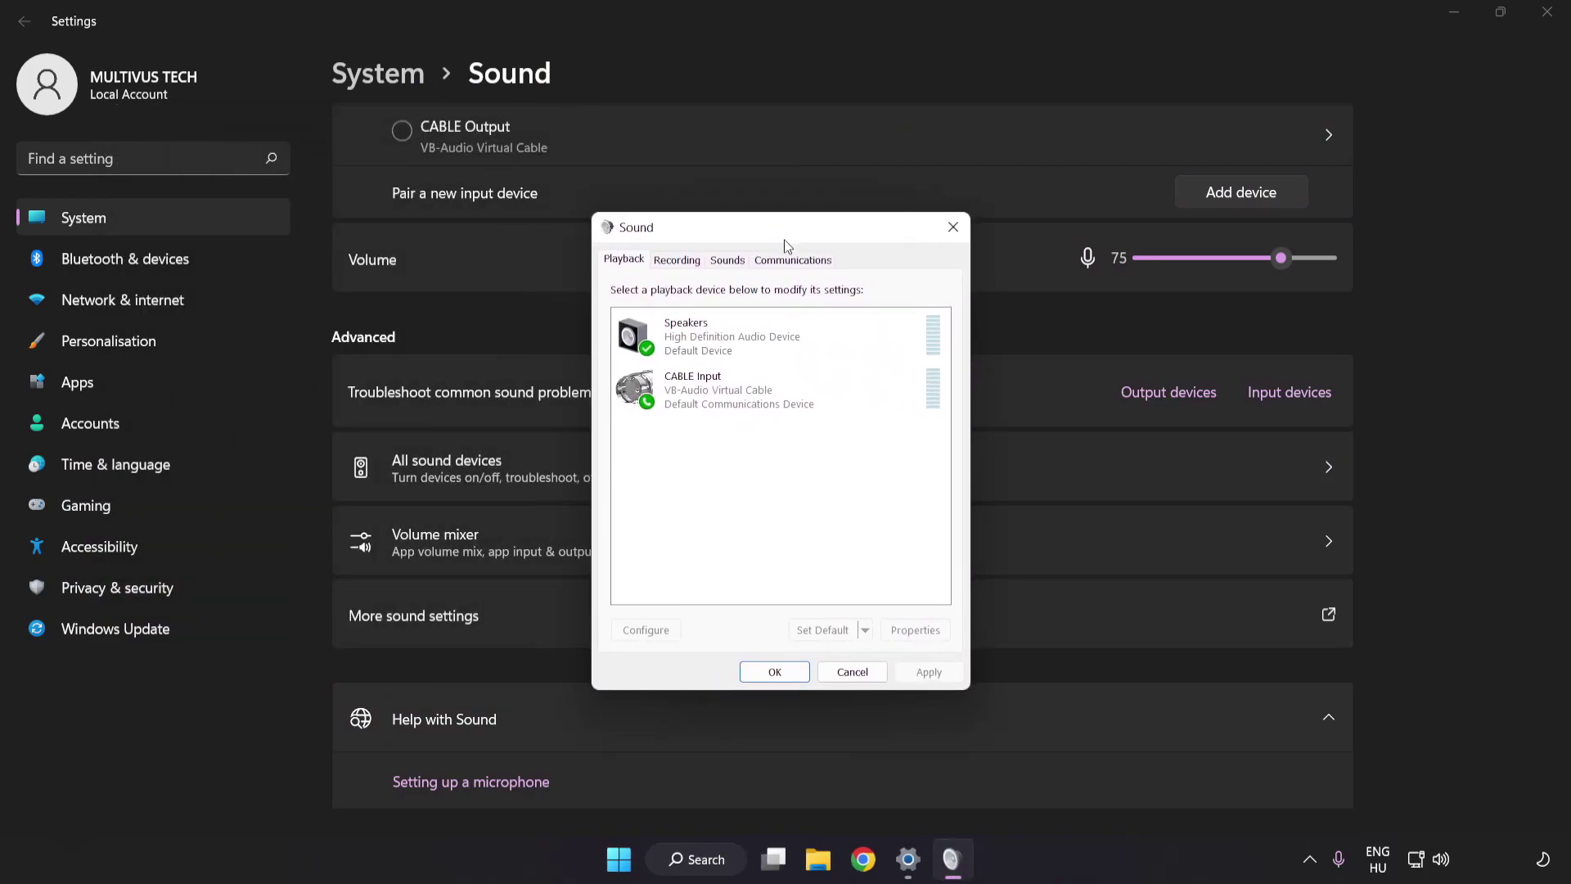
{"action": "left_click", "coordinate": [683, 398]}
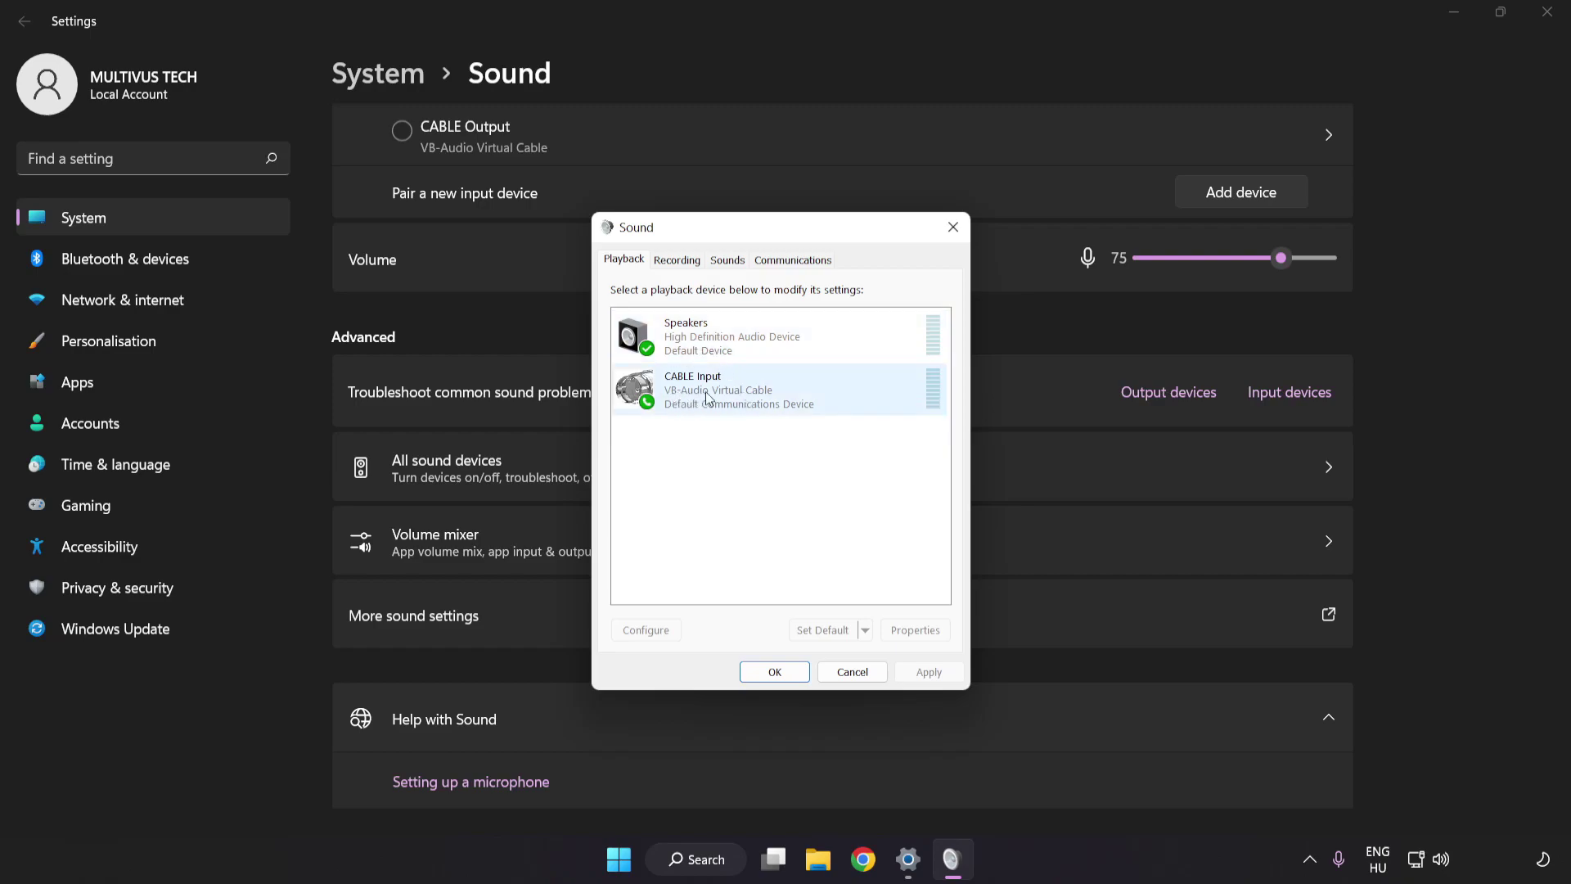
{"action": "right_click", "coordinate": [763, 391]}
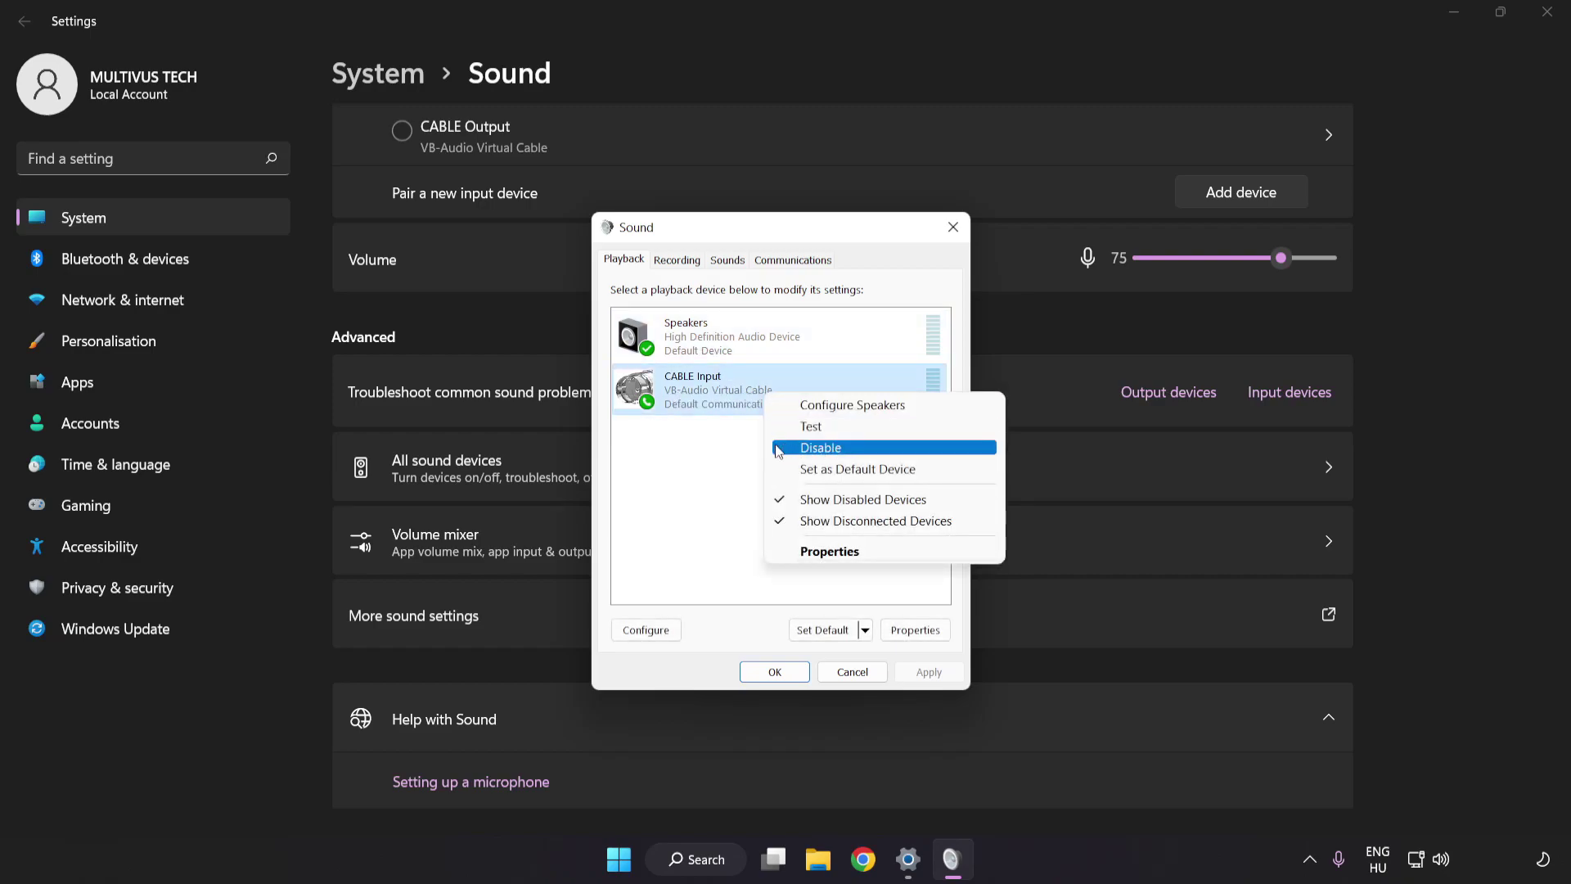
{"action": "left_click", "coordinate": [841, 449]}
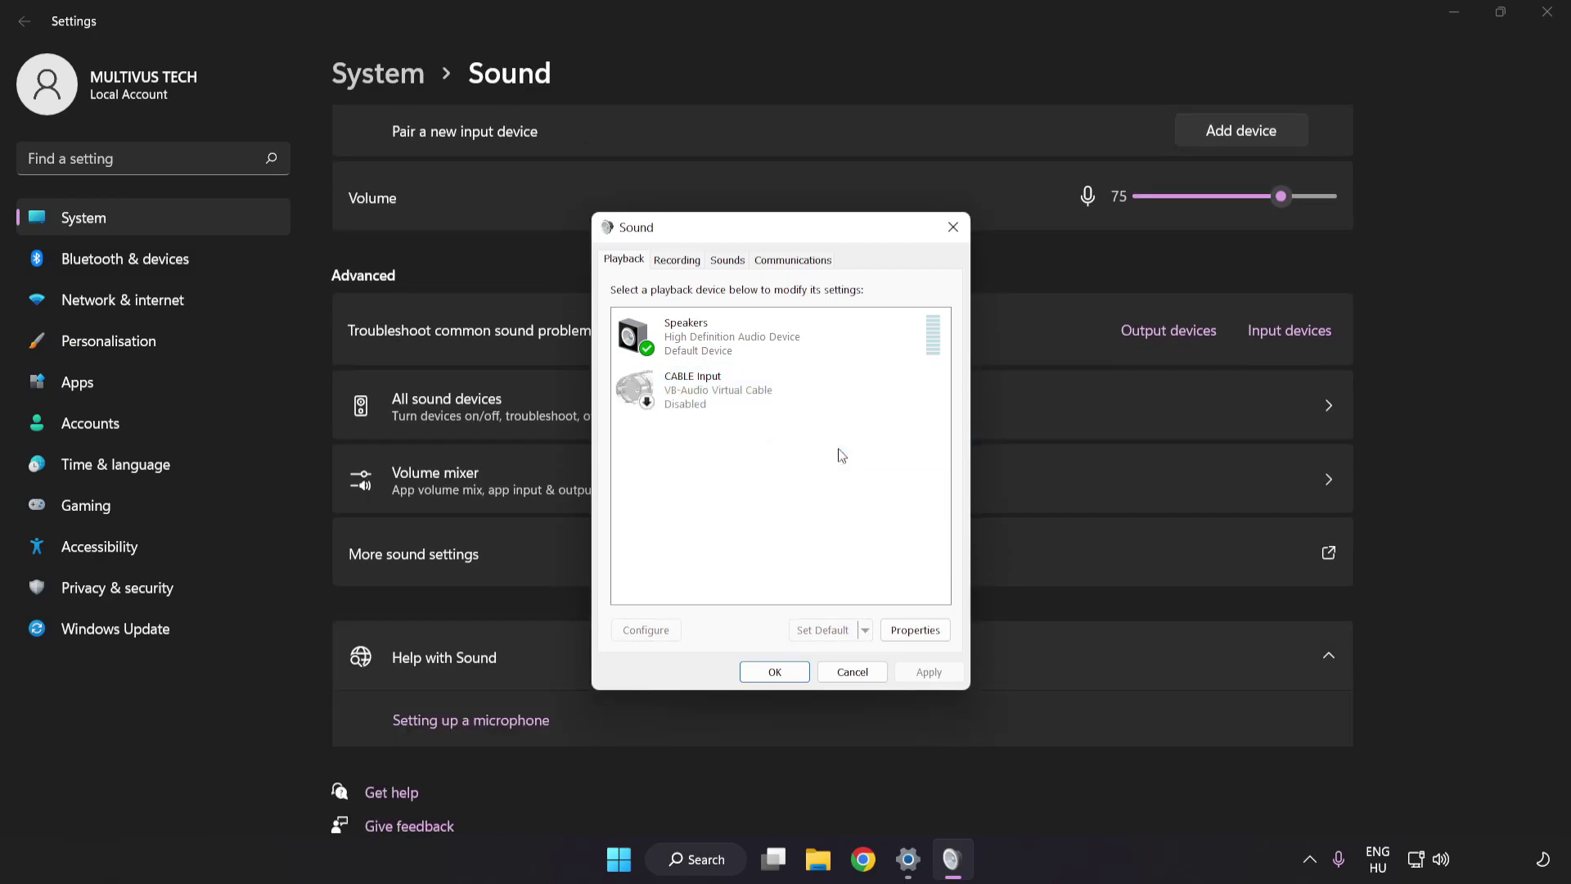
{"action": "left_click", "coordinate": [736, 346]}
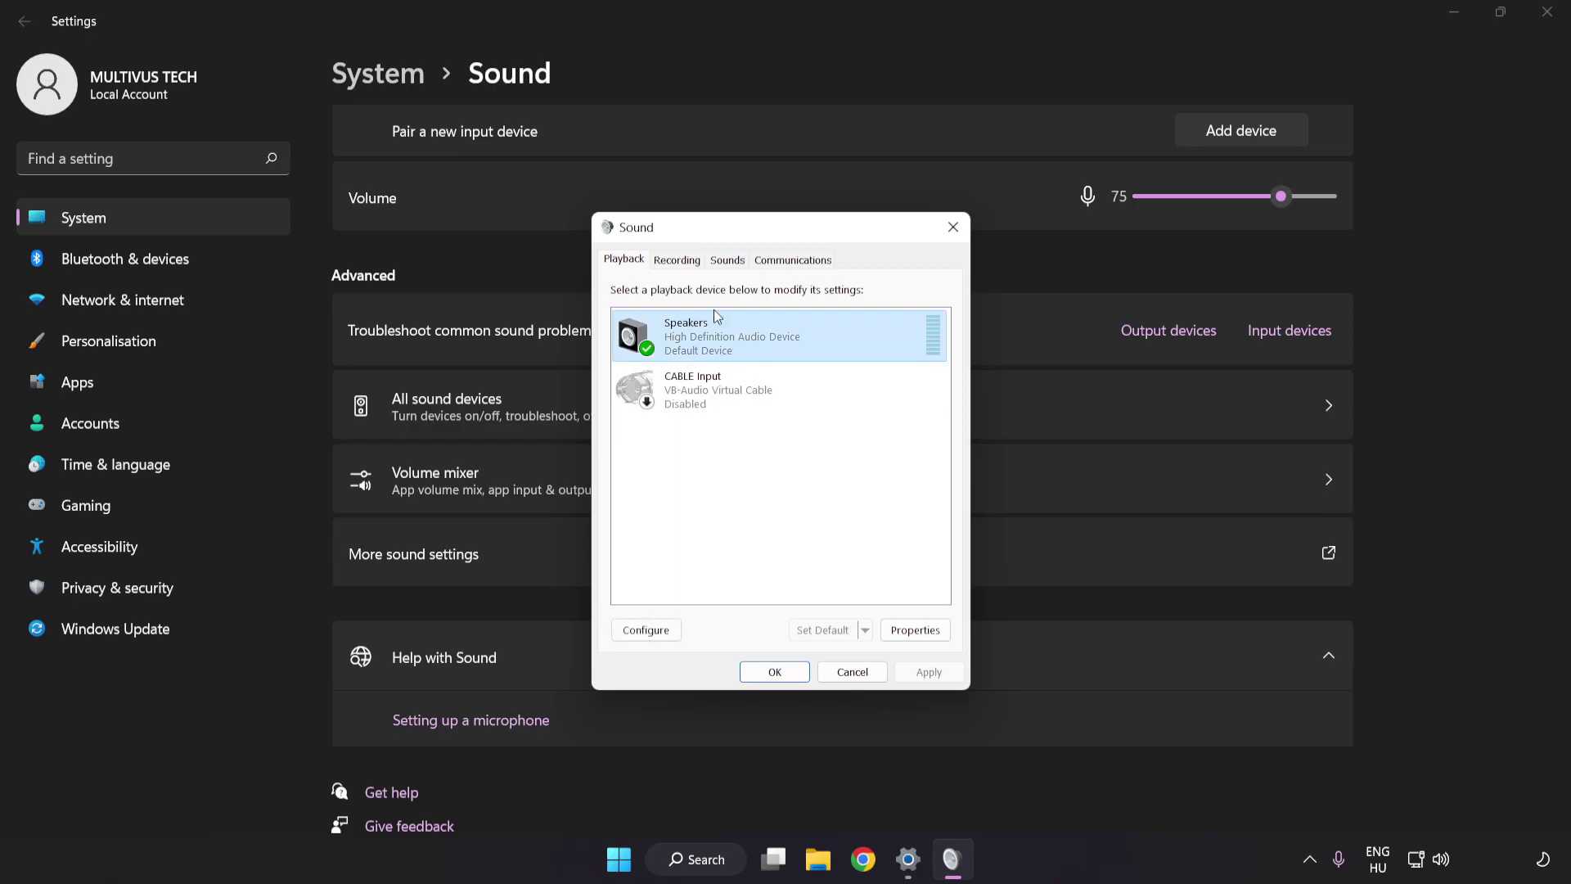
- Start Configure Speakers for the Speakers device and settle on the 7.1 Surround layout
{"action": "right_click", "coordinate": [817, 334]}
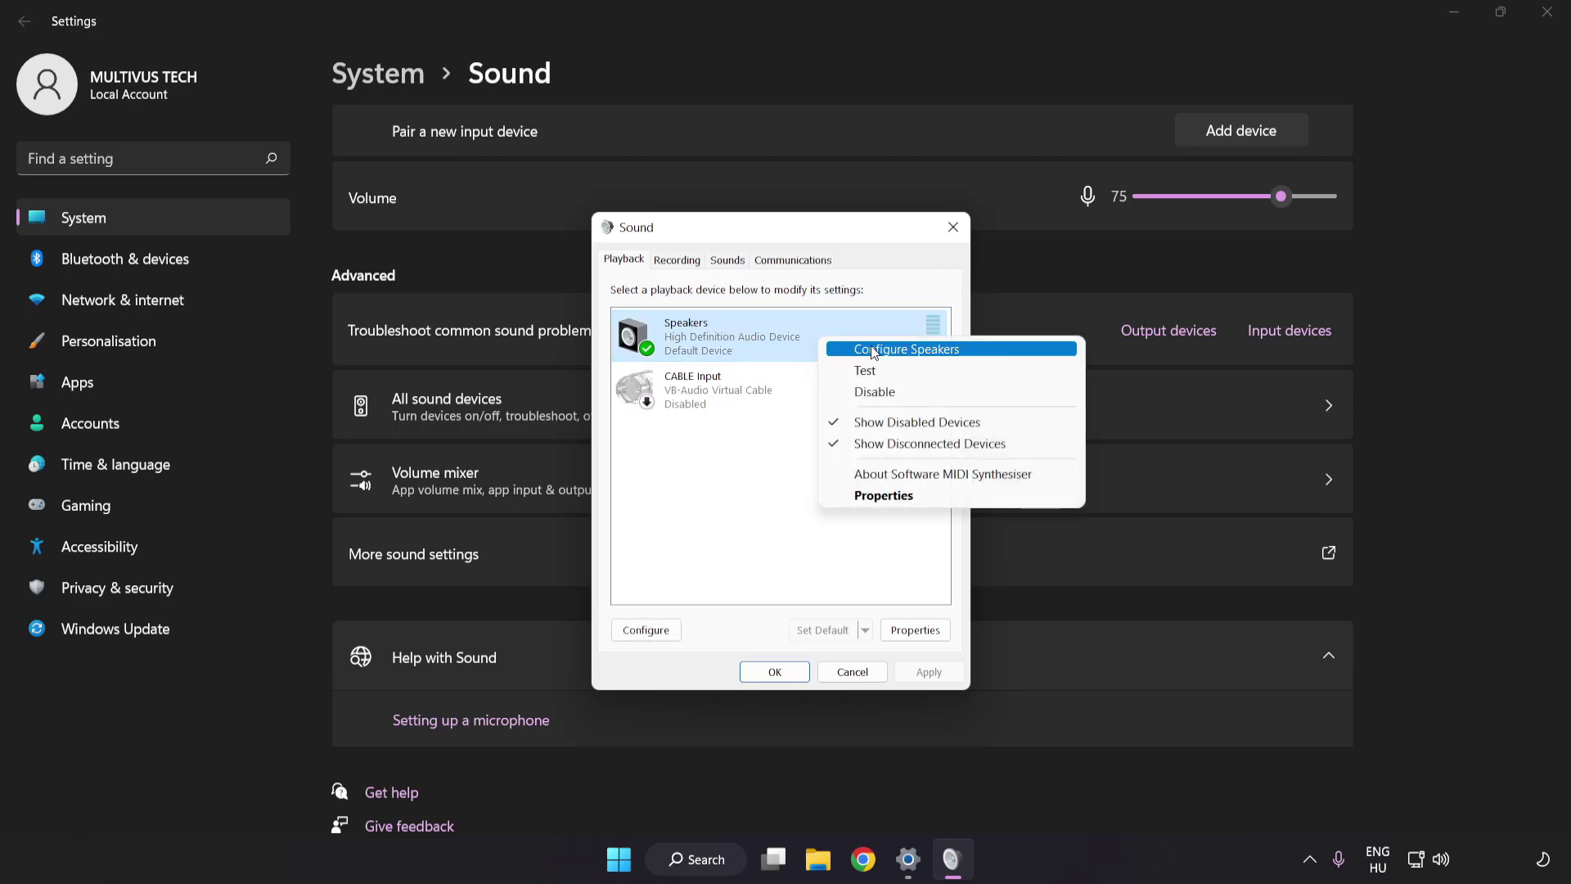
{"action": "left_click", "coordinate": [975, 357]}
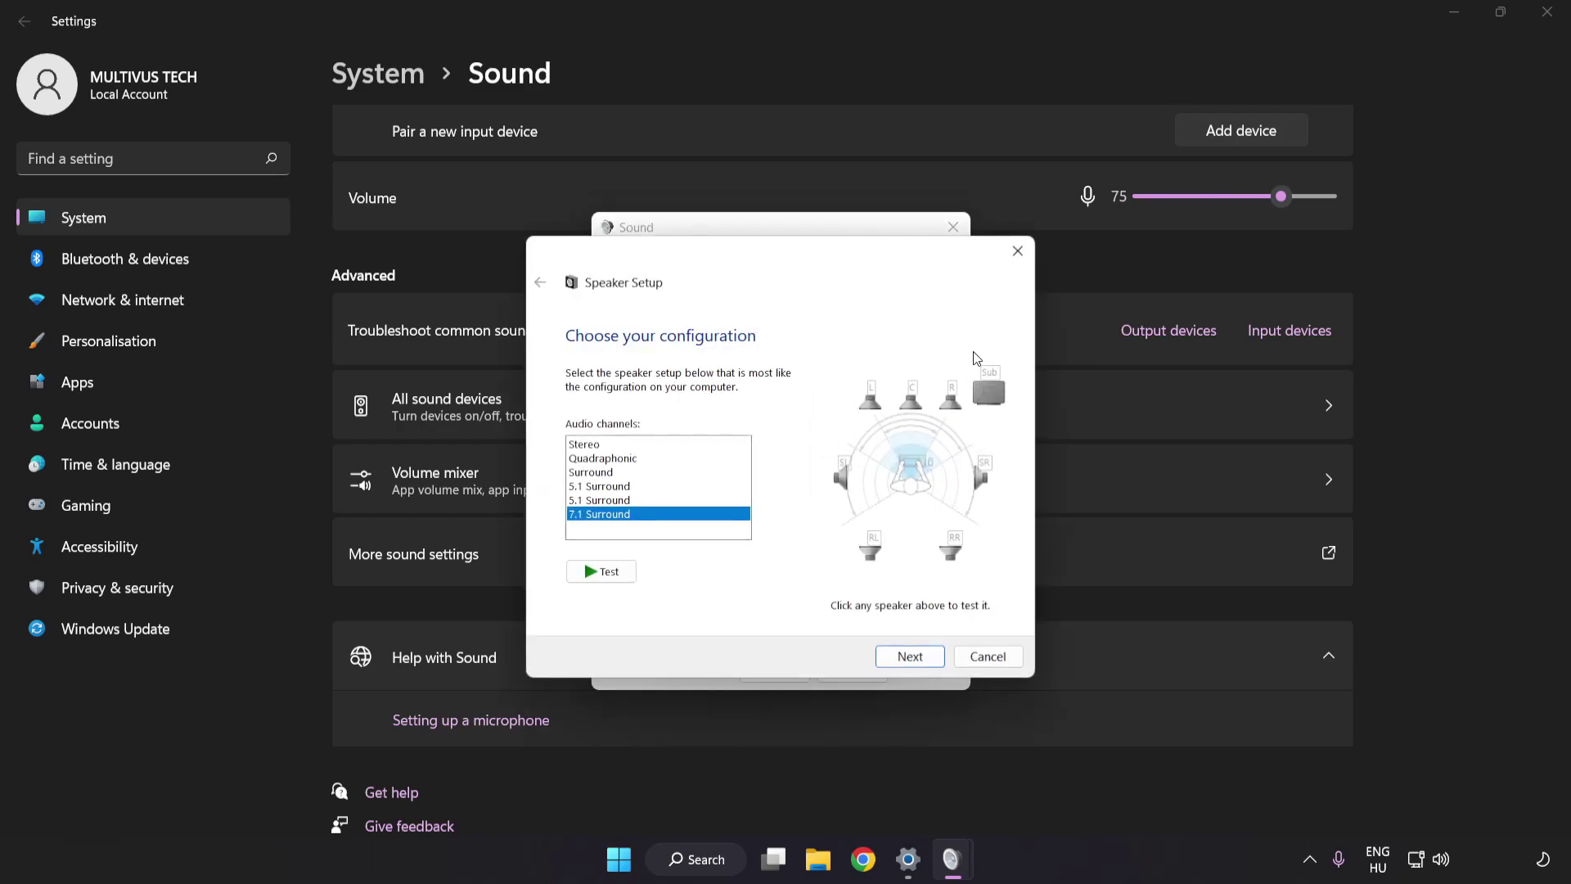
{"action": "left_click", "coordinate": [590, 445]}
{"action": "left_click", "coordinate": [601, 487]}
{"action": "left_click", "coordinate": [614, 515]}
- Complete Speaker Setup keeping all optional and full-range speakers enabled
{"action": "left_click", "coordinate": [909, 656]}
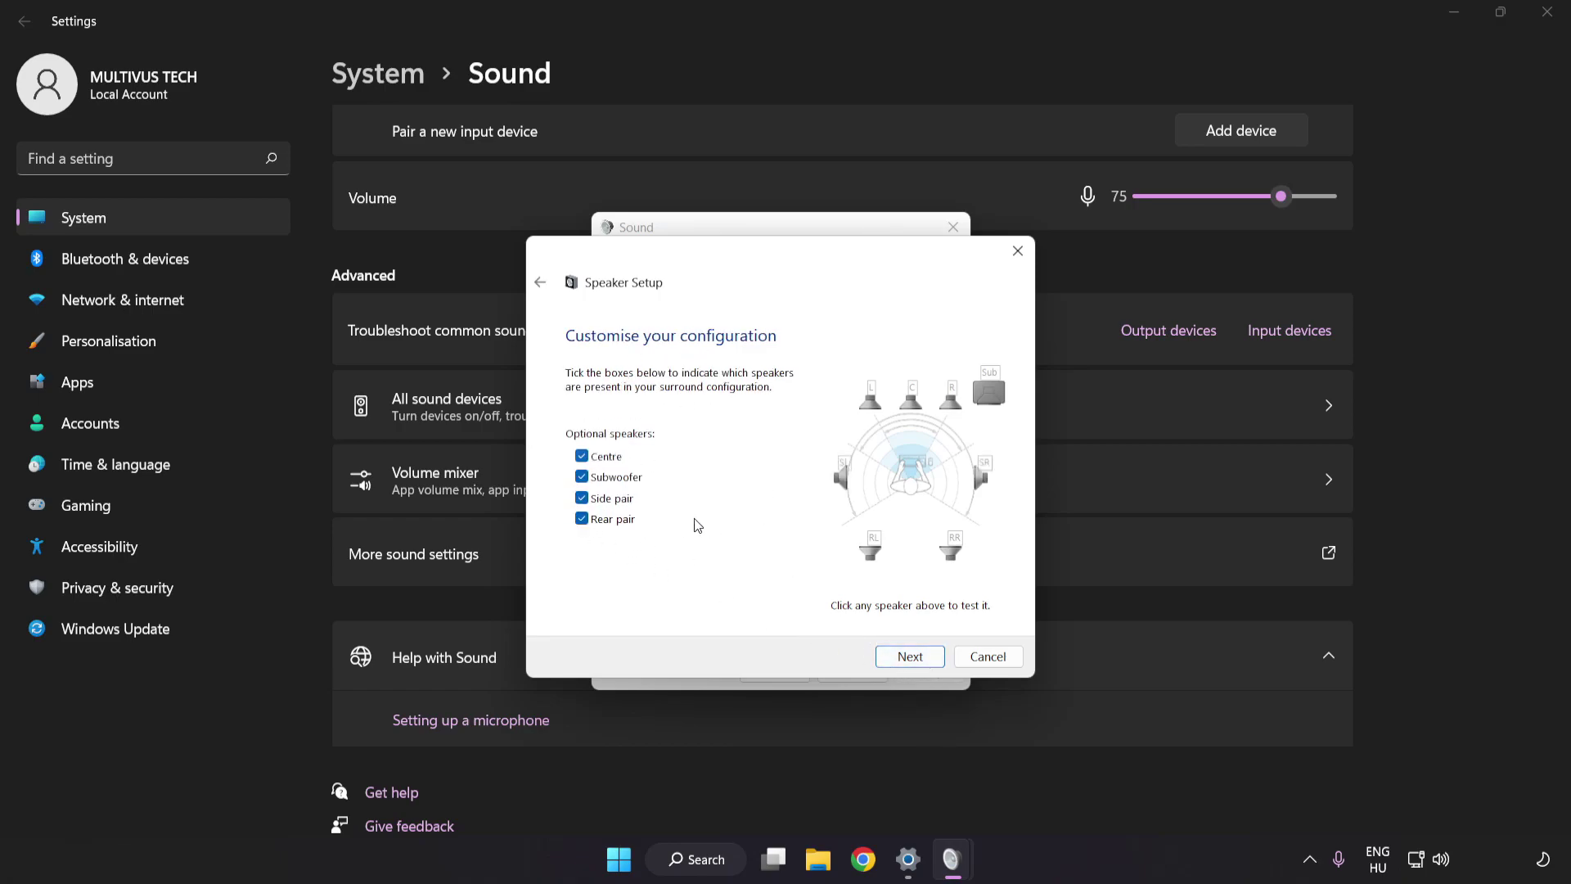
{"action": "left_click", "coordinate": [910, 656]}
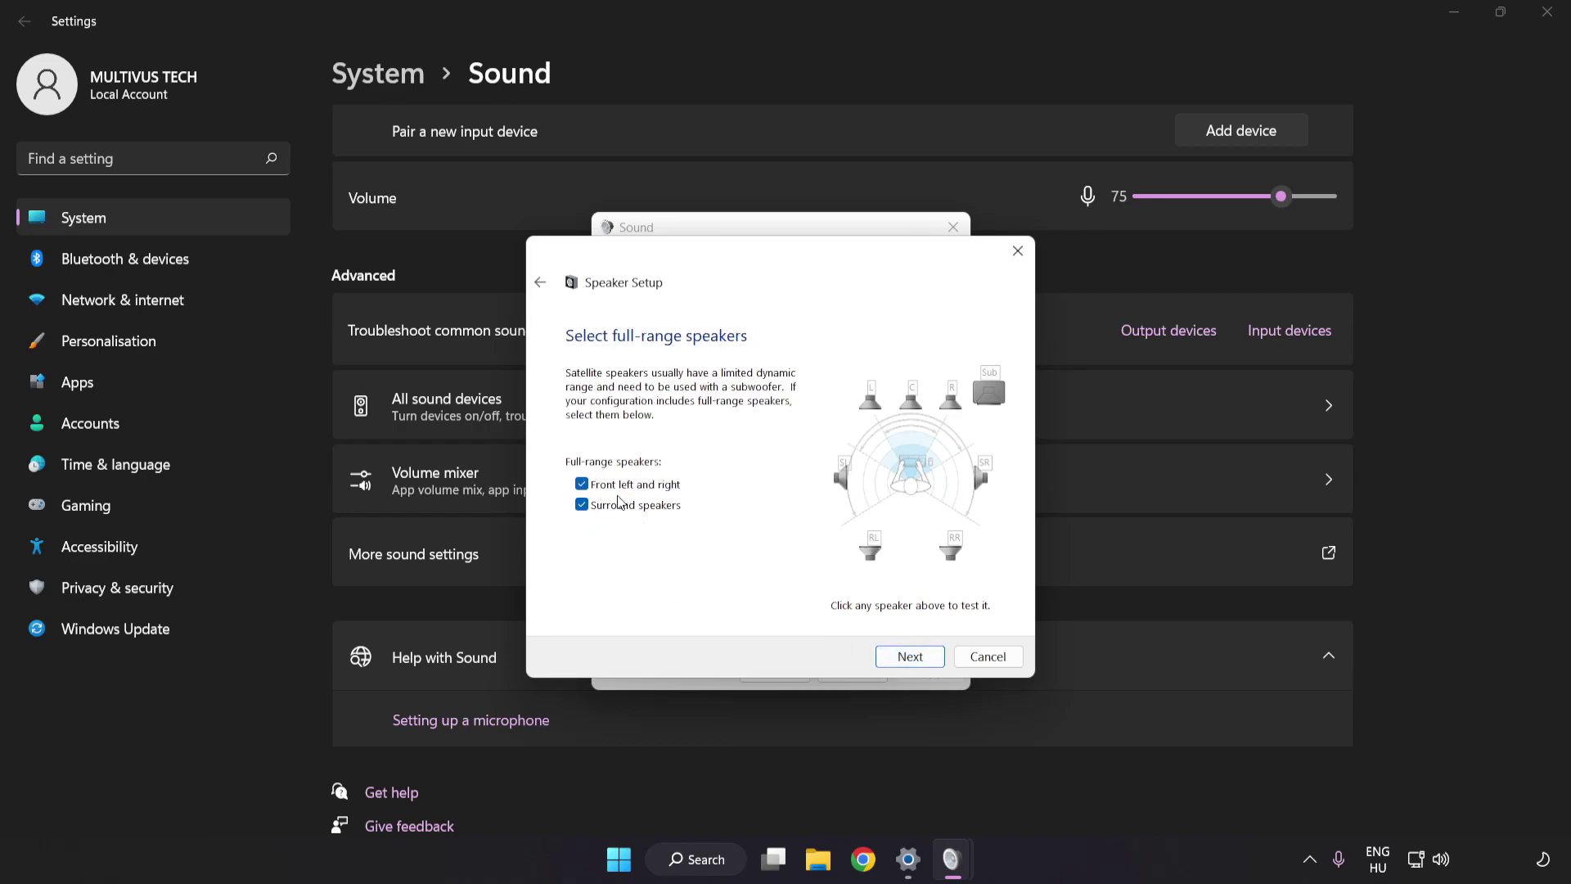
{"action": "left_click", "coordinate": [910, 657]}
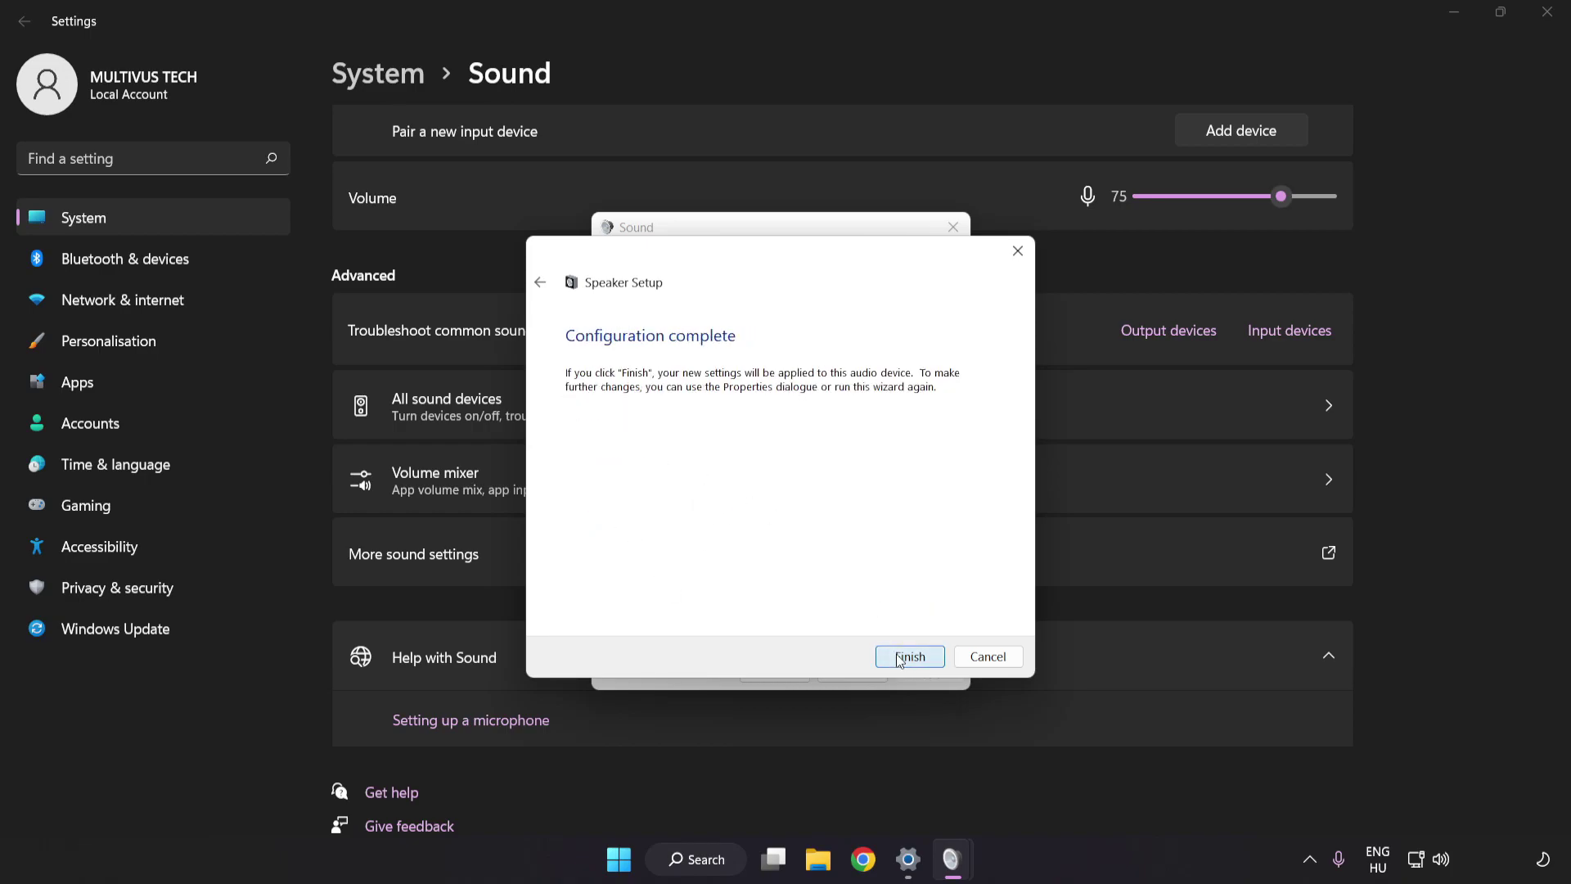
{"action": "left_click", "coordinate": [910, 655]}
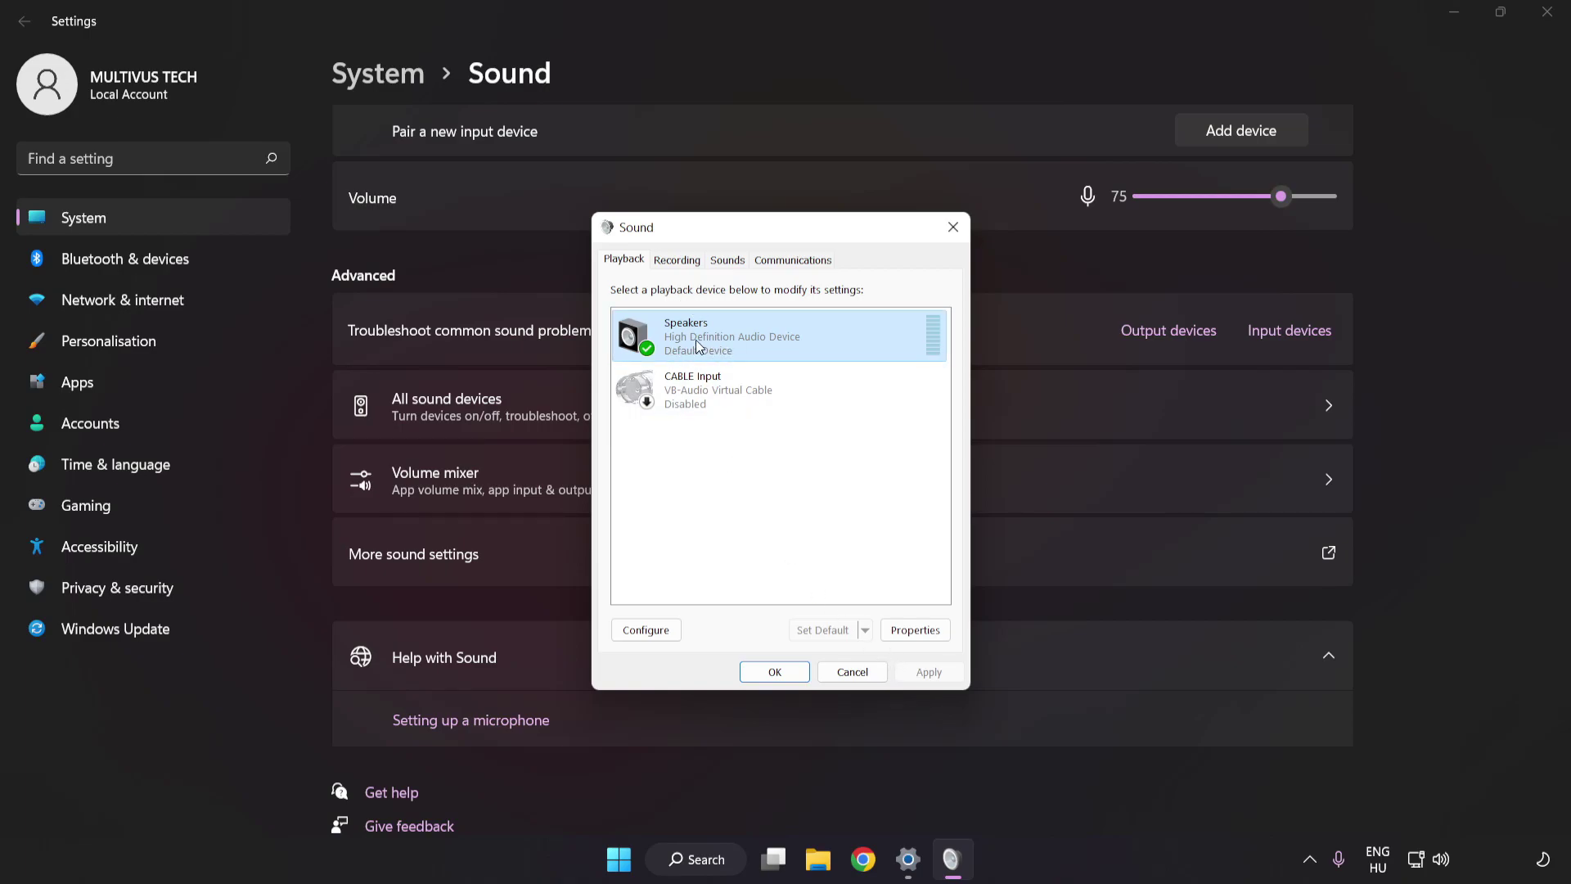
- Disable all enhancements in Speakers Properties and apply the change
{"action": "left_click", "coordinate": [915, 630]}
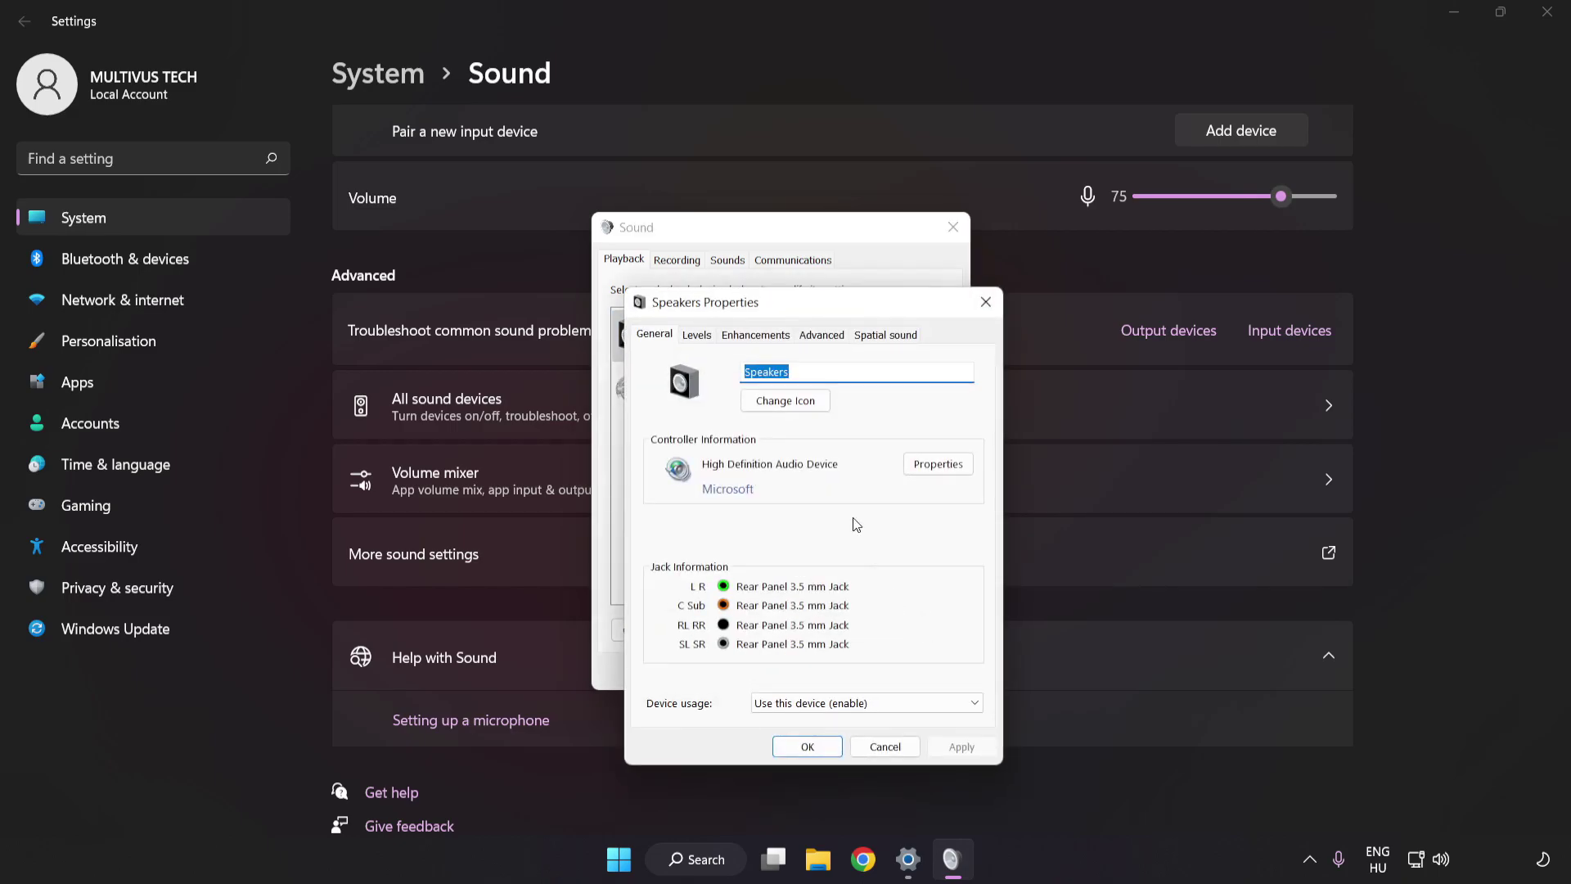
{"action": "left_click_drag", "start_coordinate": [798, 326], "coordinate": [764, 249]}
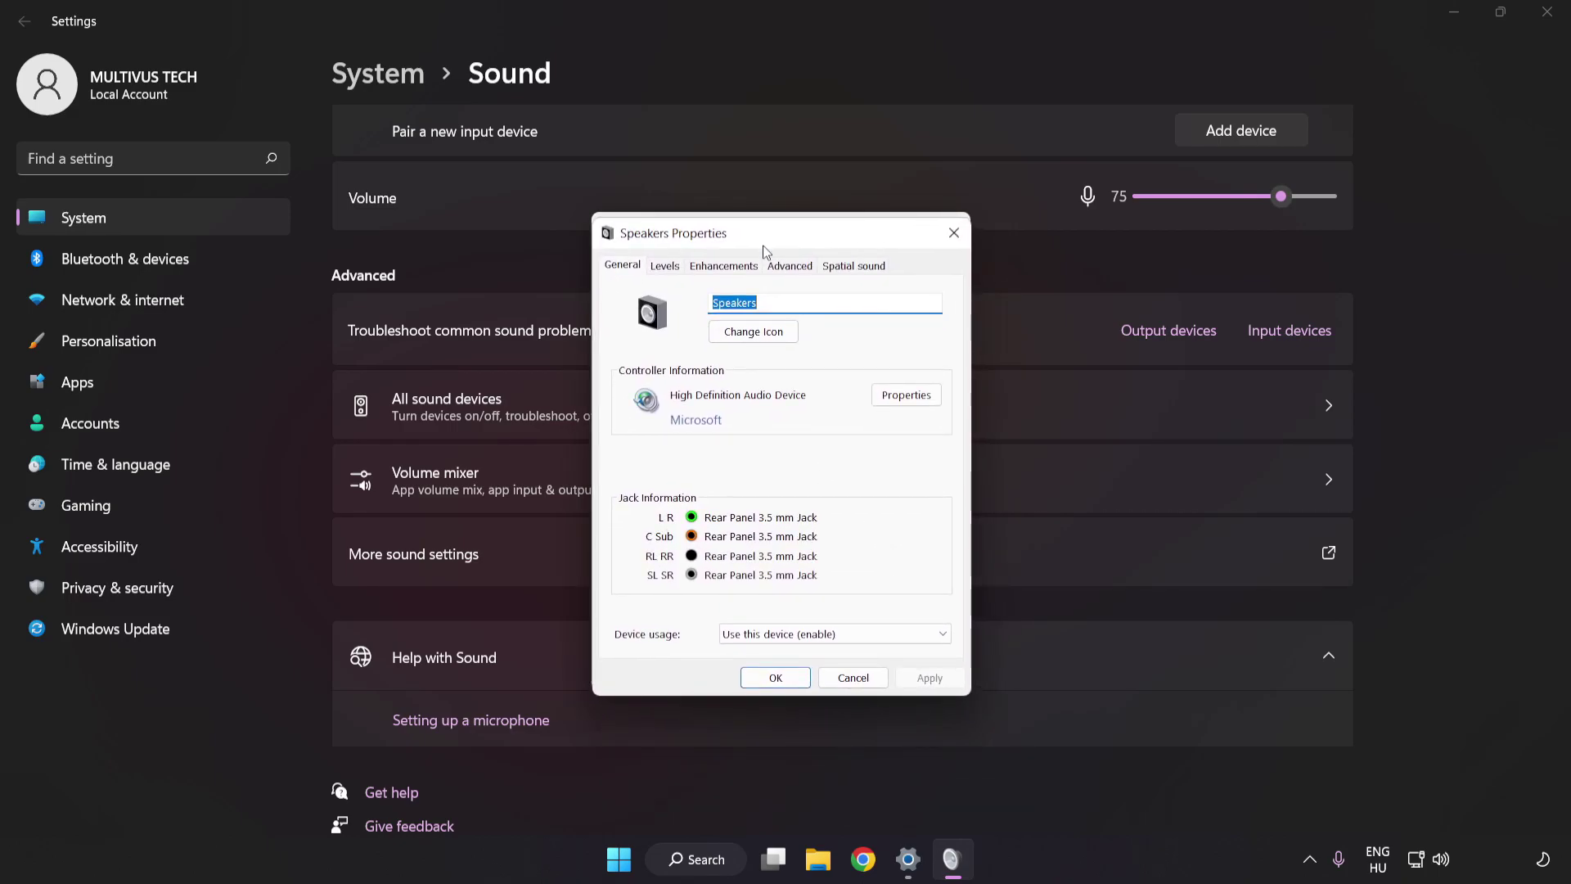
{"action": "left_click", "coordinate": [715, 276]}
{"action": "left_click", "coordinate": [624, 350]}
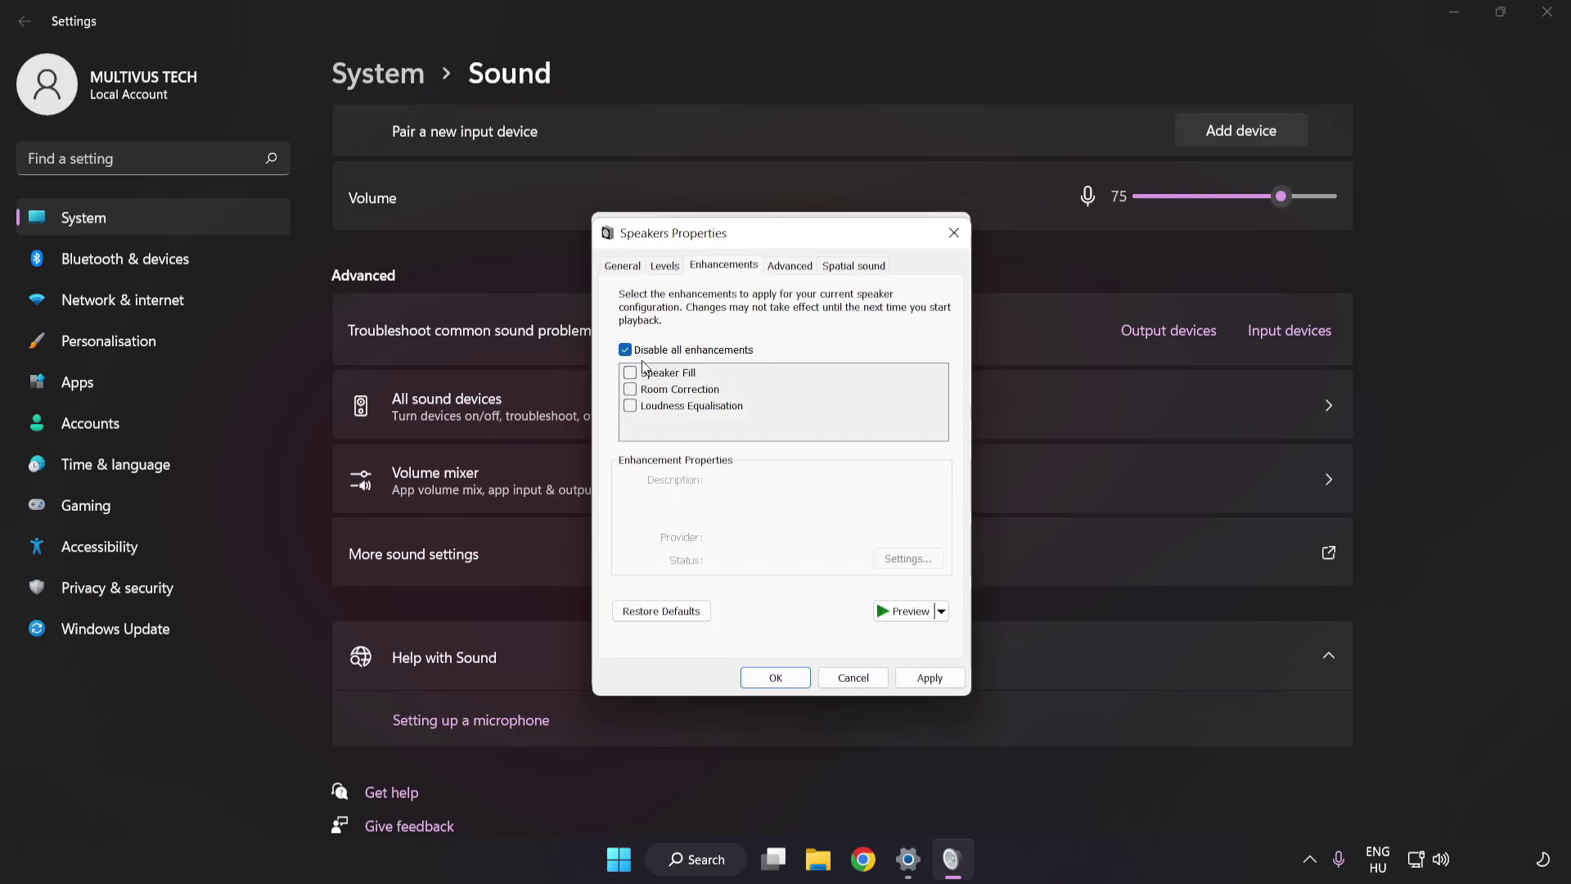
{"action": "left_click", "coordinate": [929, 679]}
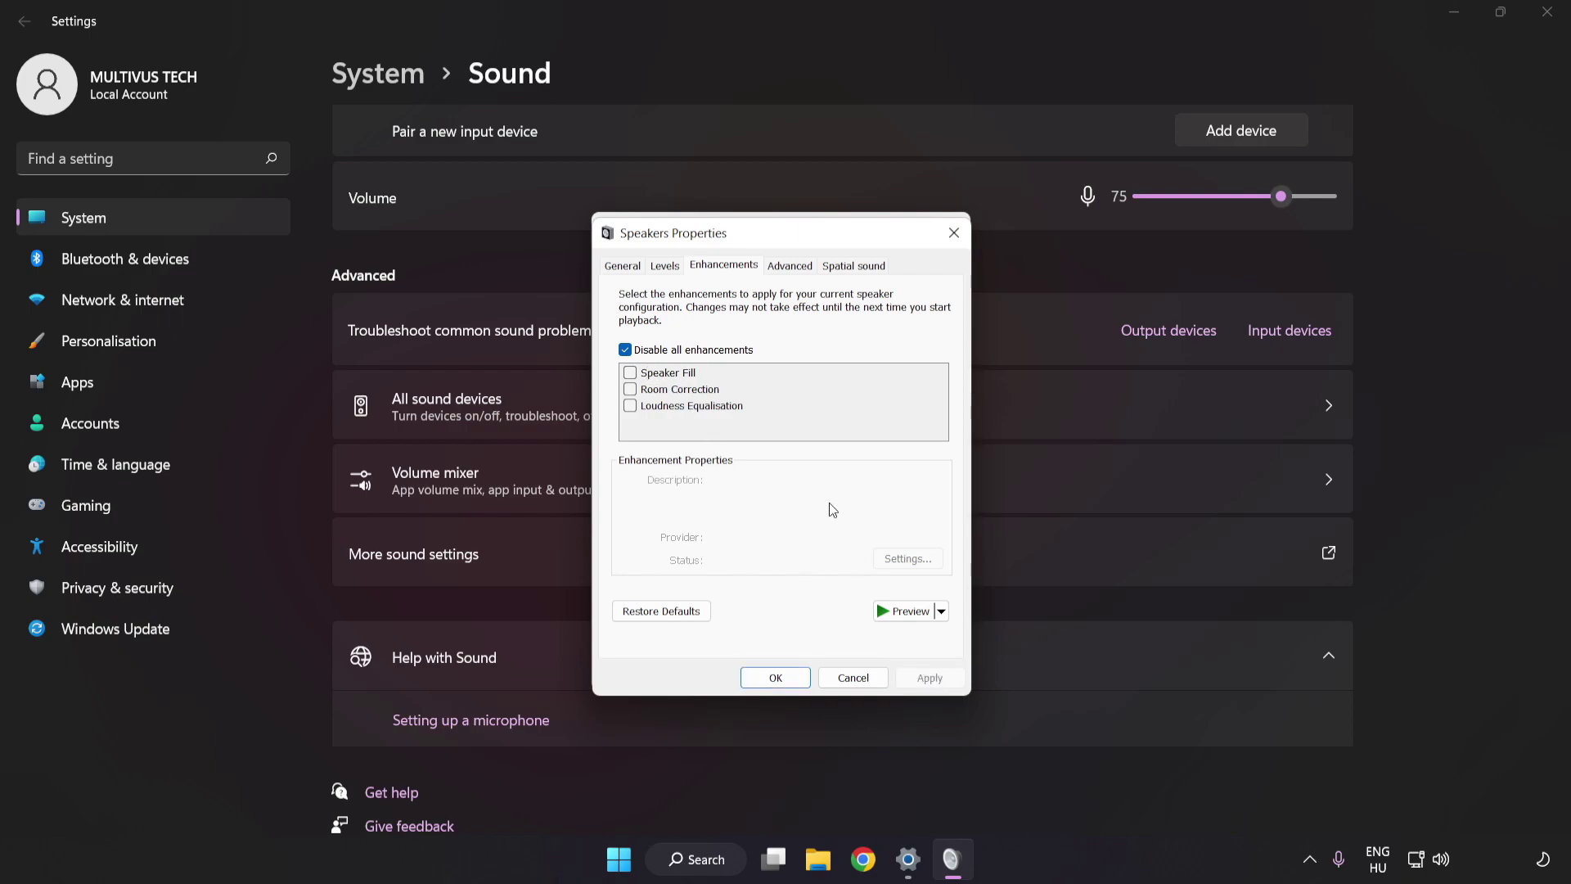
- Keep the default format at 16 bit, 48000 Hz and close Speakers Properties and the Sound dialog
{"action": "left_click", "coordinate": [787, 268]}
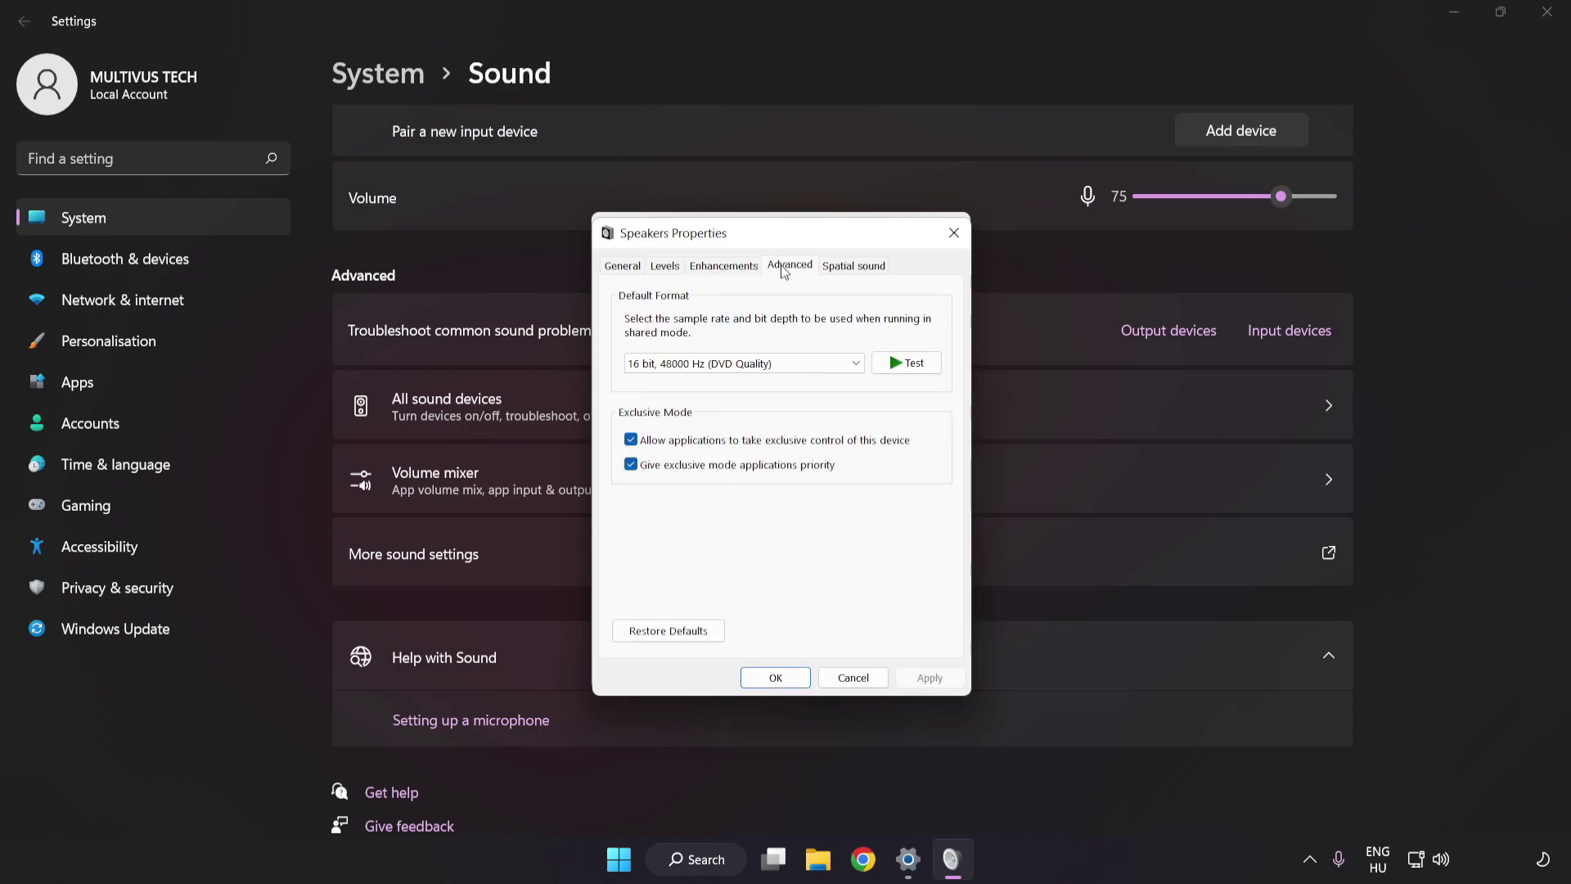
{"action": "left_click", "coordinate": [787, 367]}
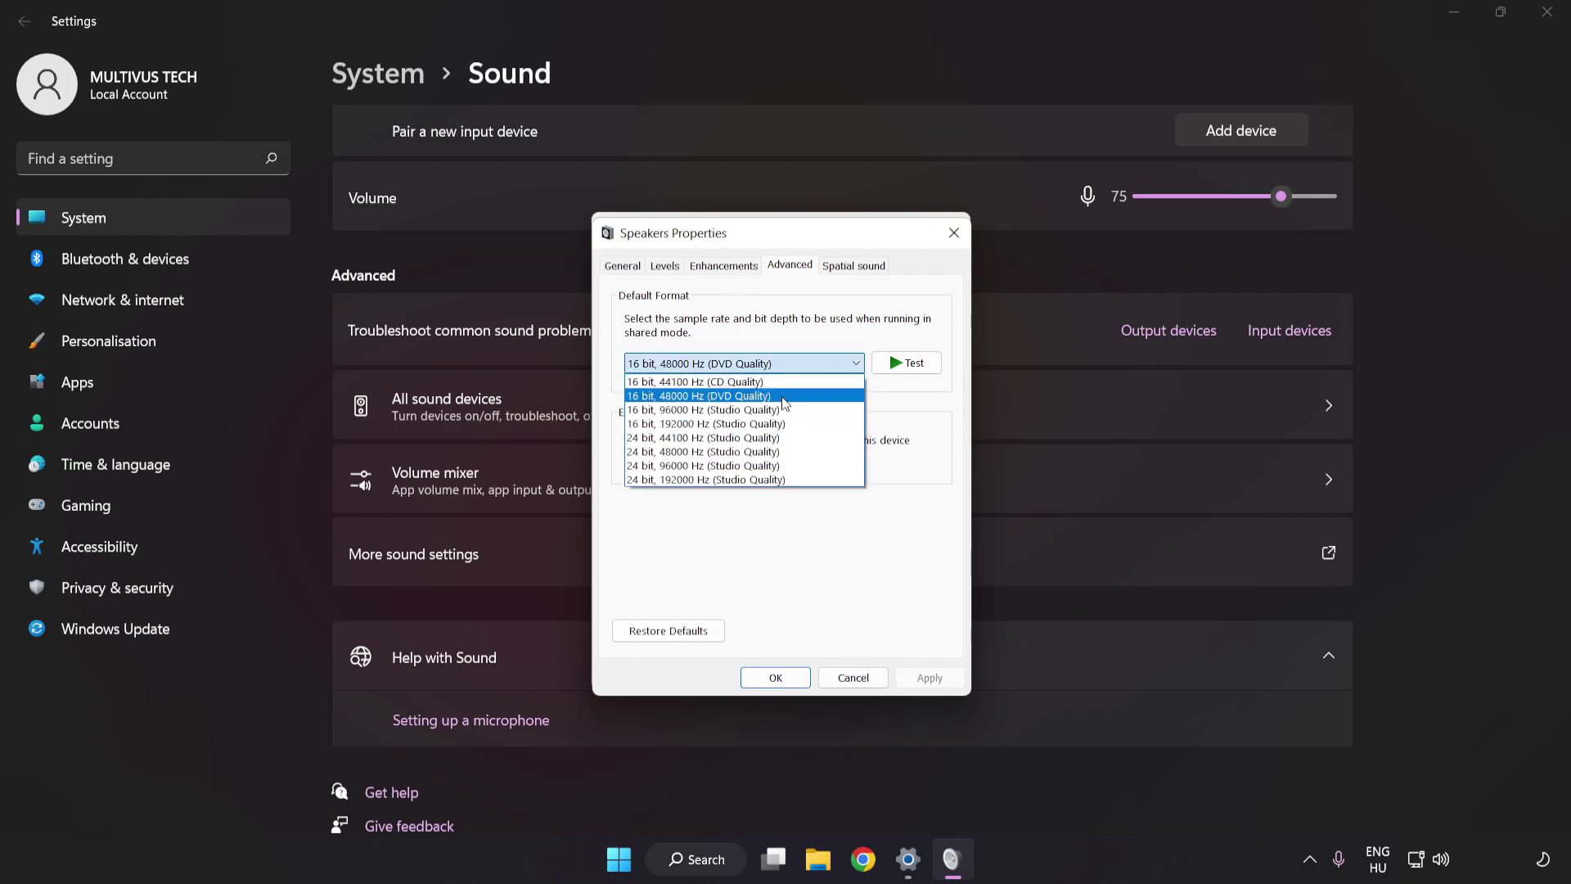
{"action": "left_click", "coordinate": [788, 396]}
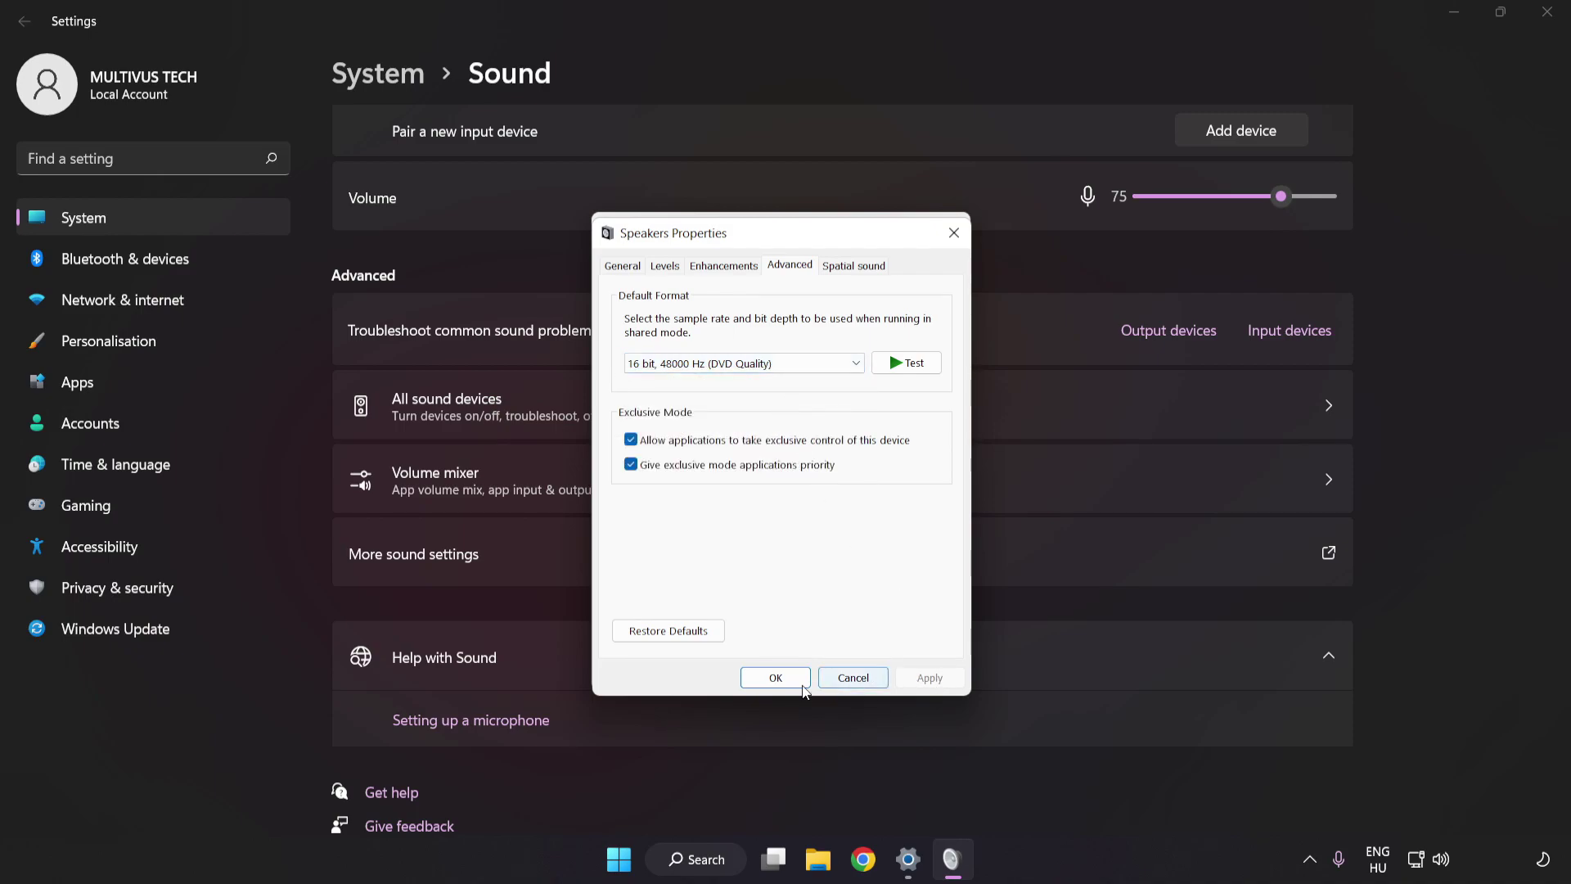
{"action": "left_click", "coordinate": [775, 678]}
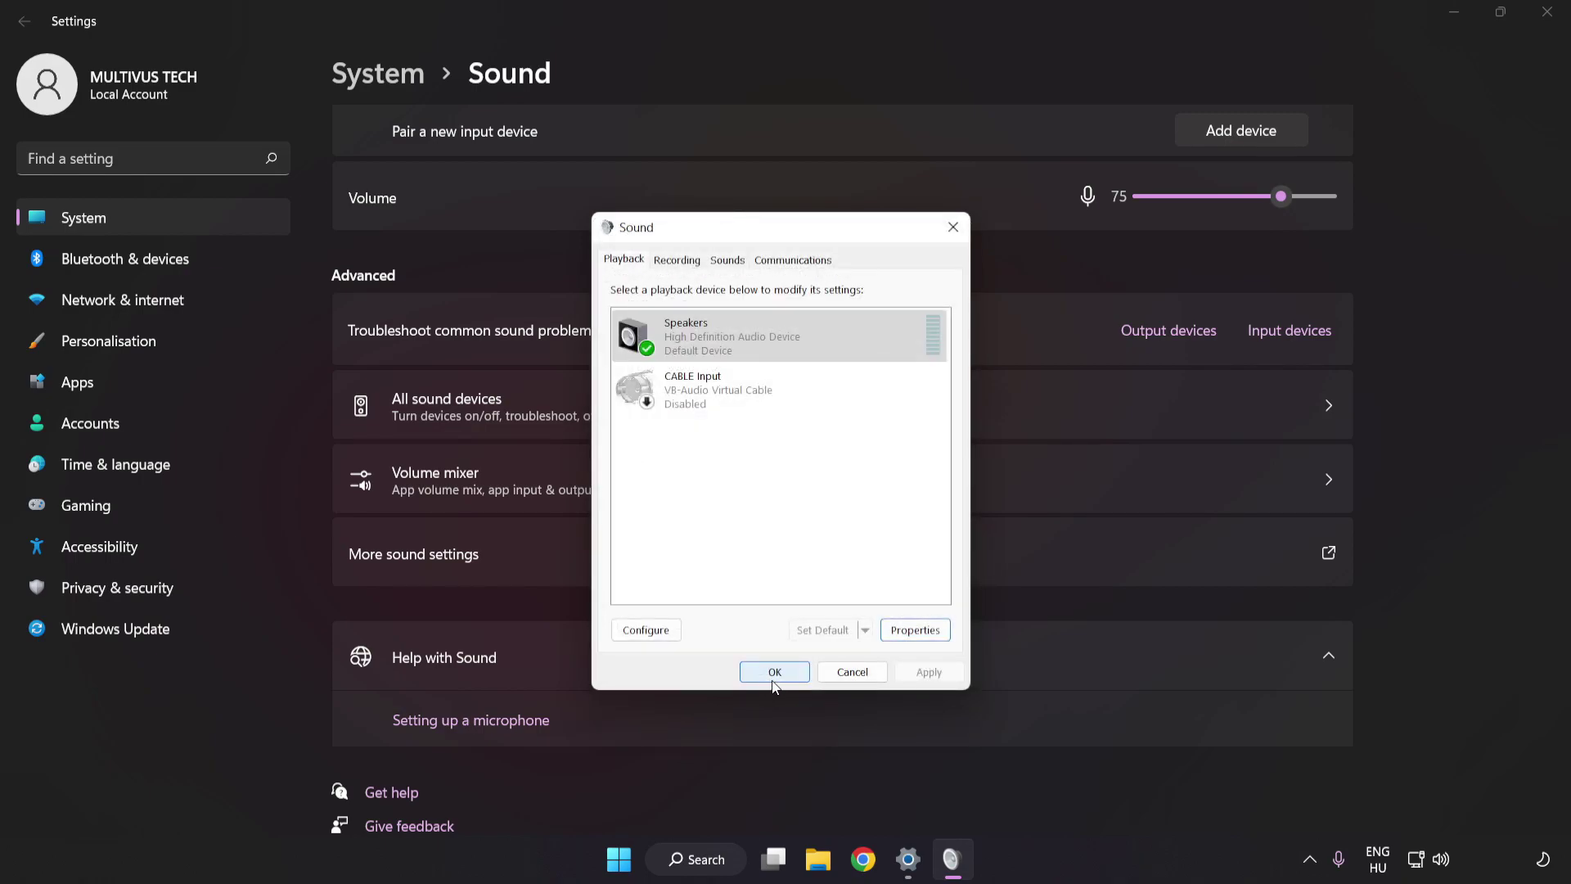
{"action": "left_click", "coordinate": [774, 671]}
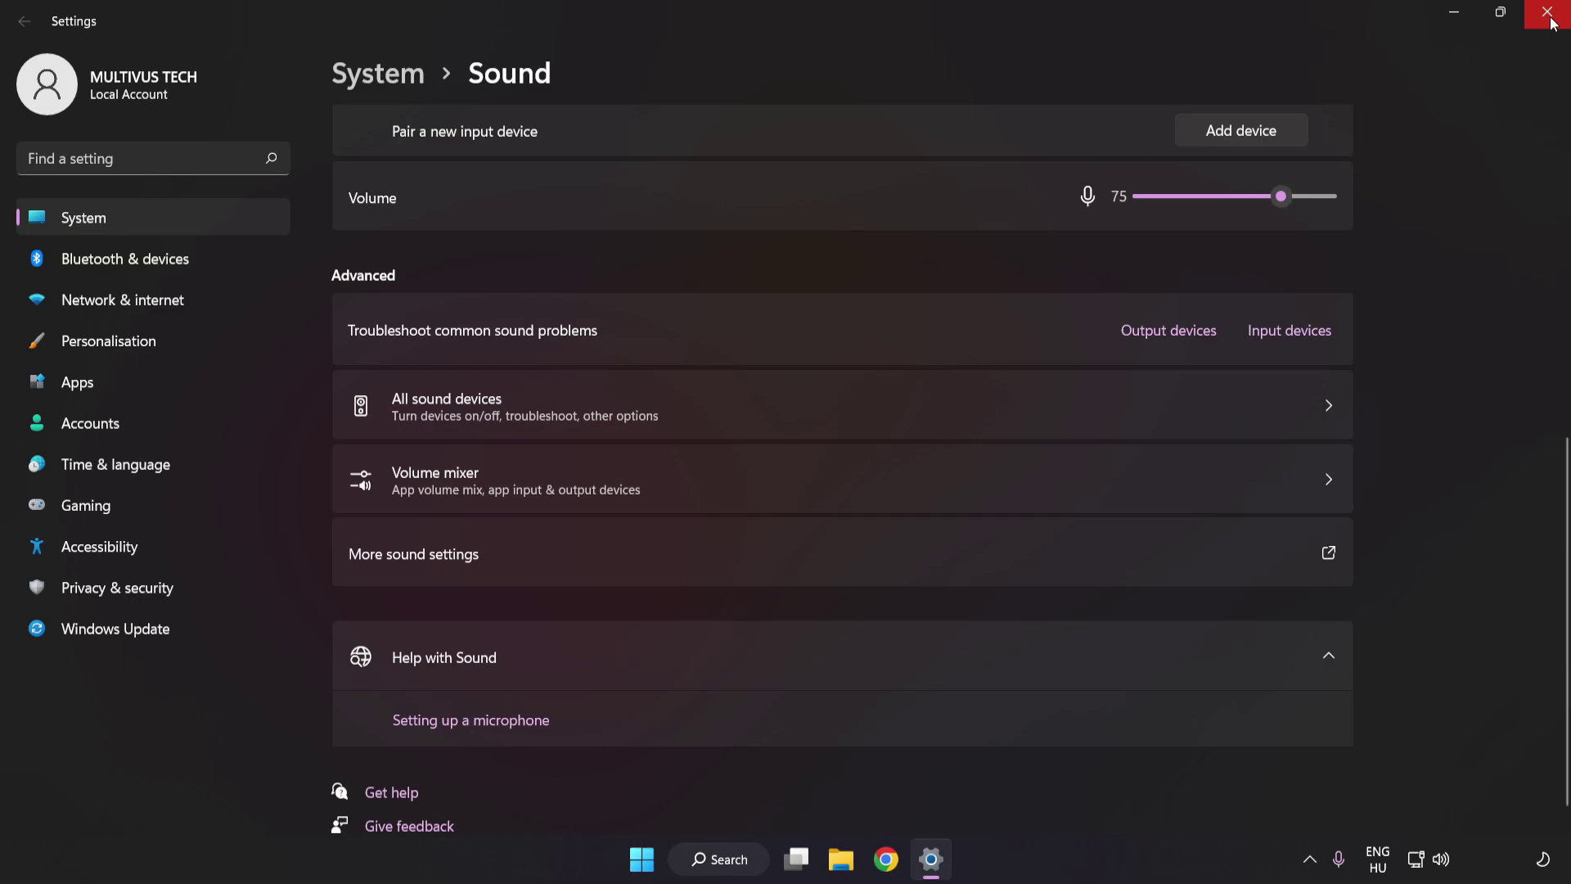
- Close Settings and show the Start menu's power options
{"action": "left_click", "coordinate": [1550, 18]}
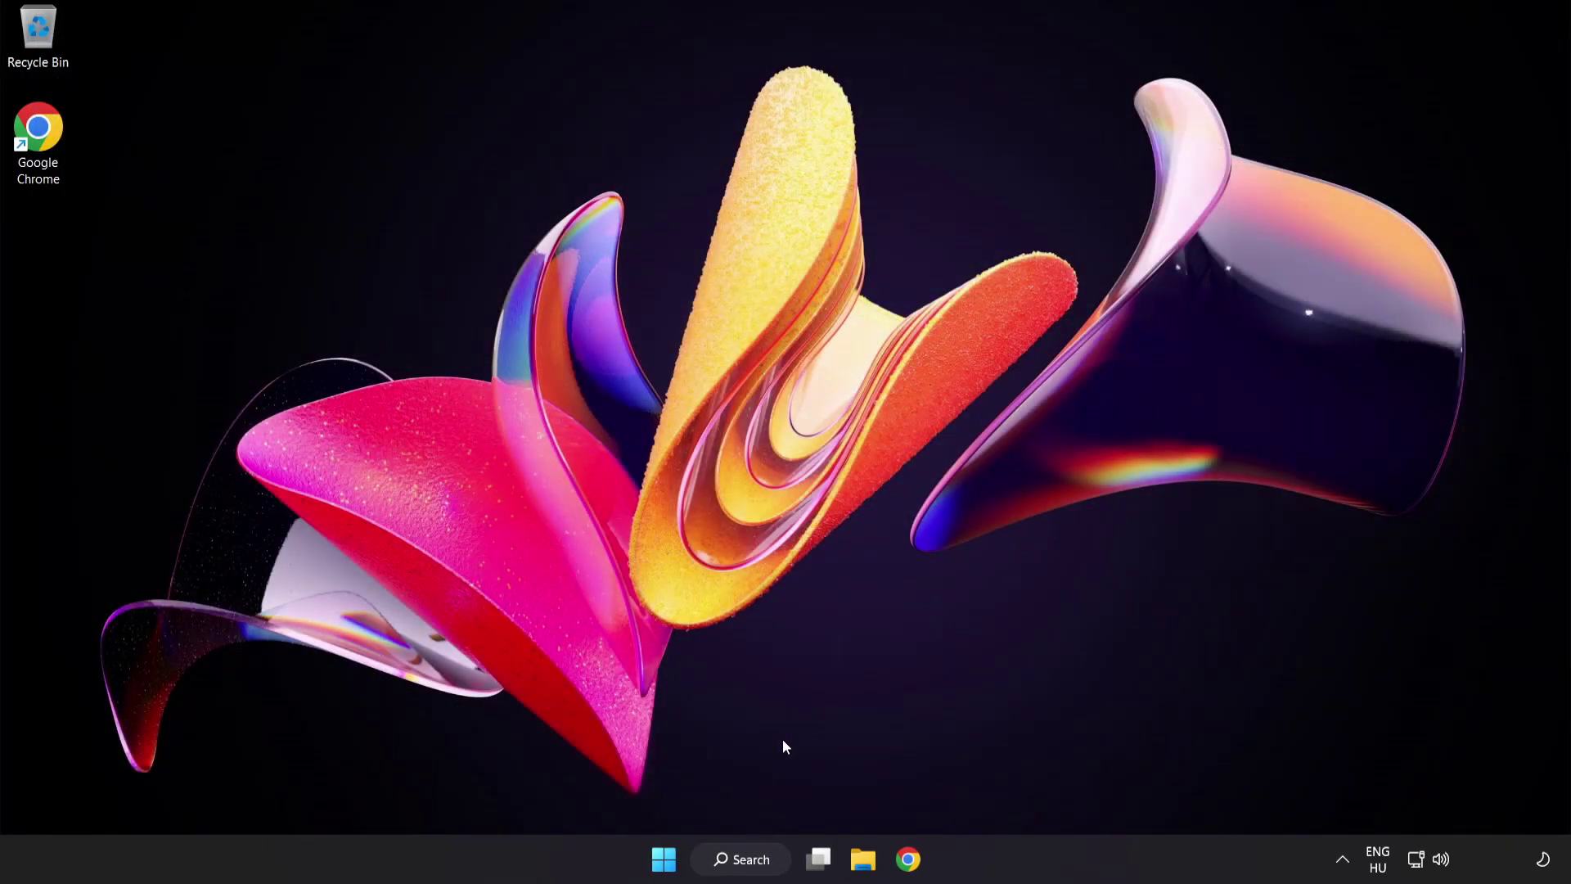
{"action": "left_click", "coordinate": [663, 859]}
{"action": "left_click", "coordinate": [1040, 789]}
- Search for 'device manager' and launch Device Manager from the results
{"action": "left_click", "coordinate": [742, 860]}
{"action": "type", "text": "dev"}
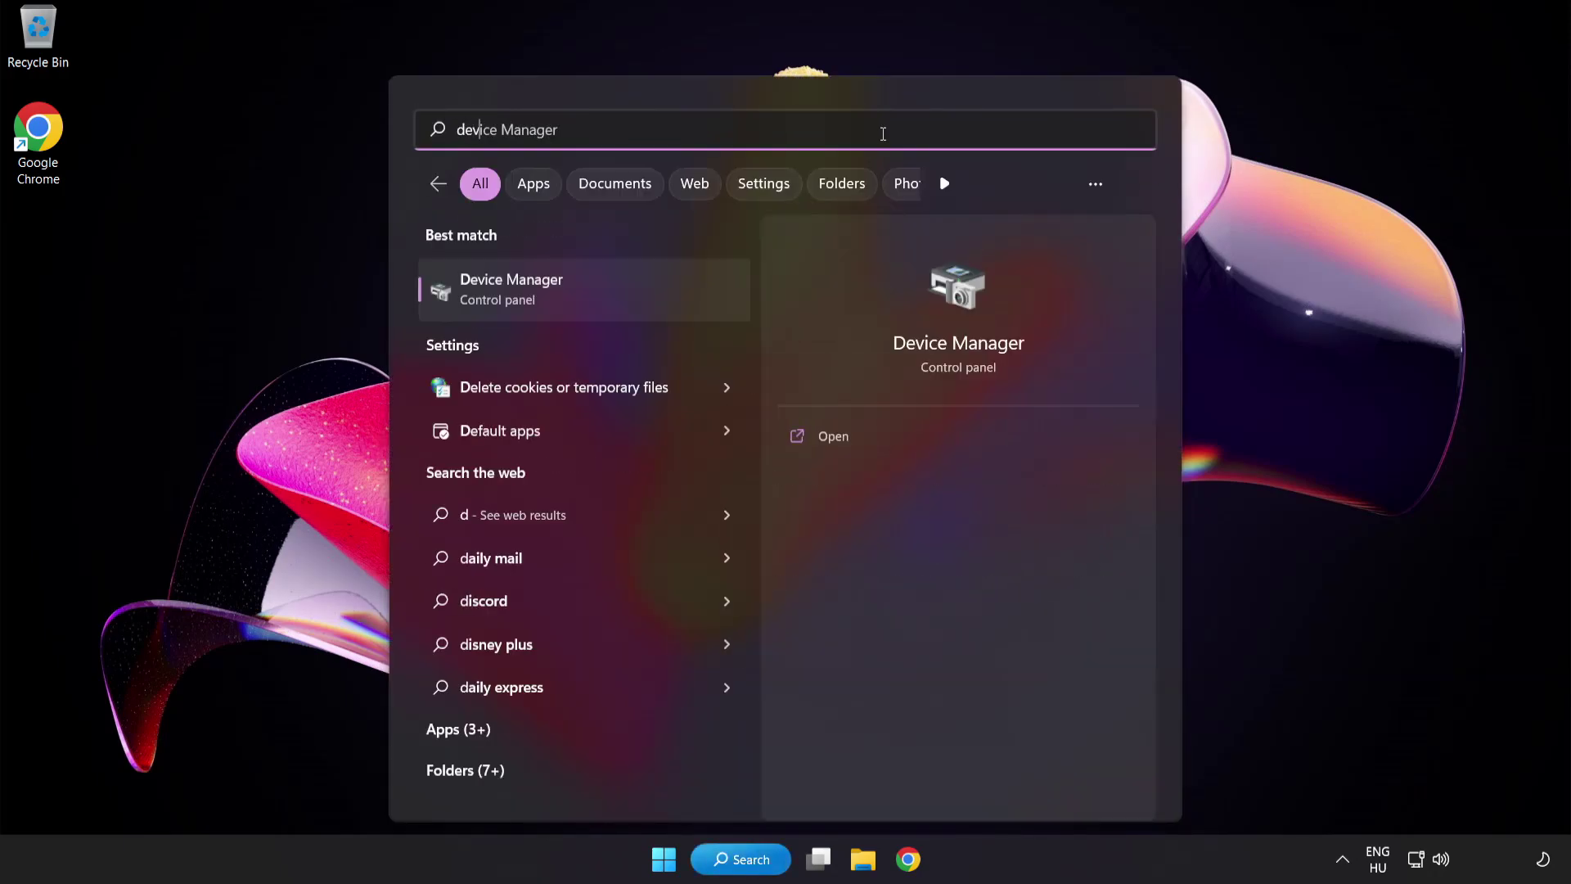
{"action": "type", "text": "ice manager"}
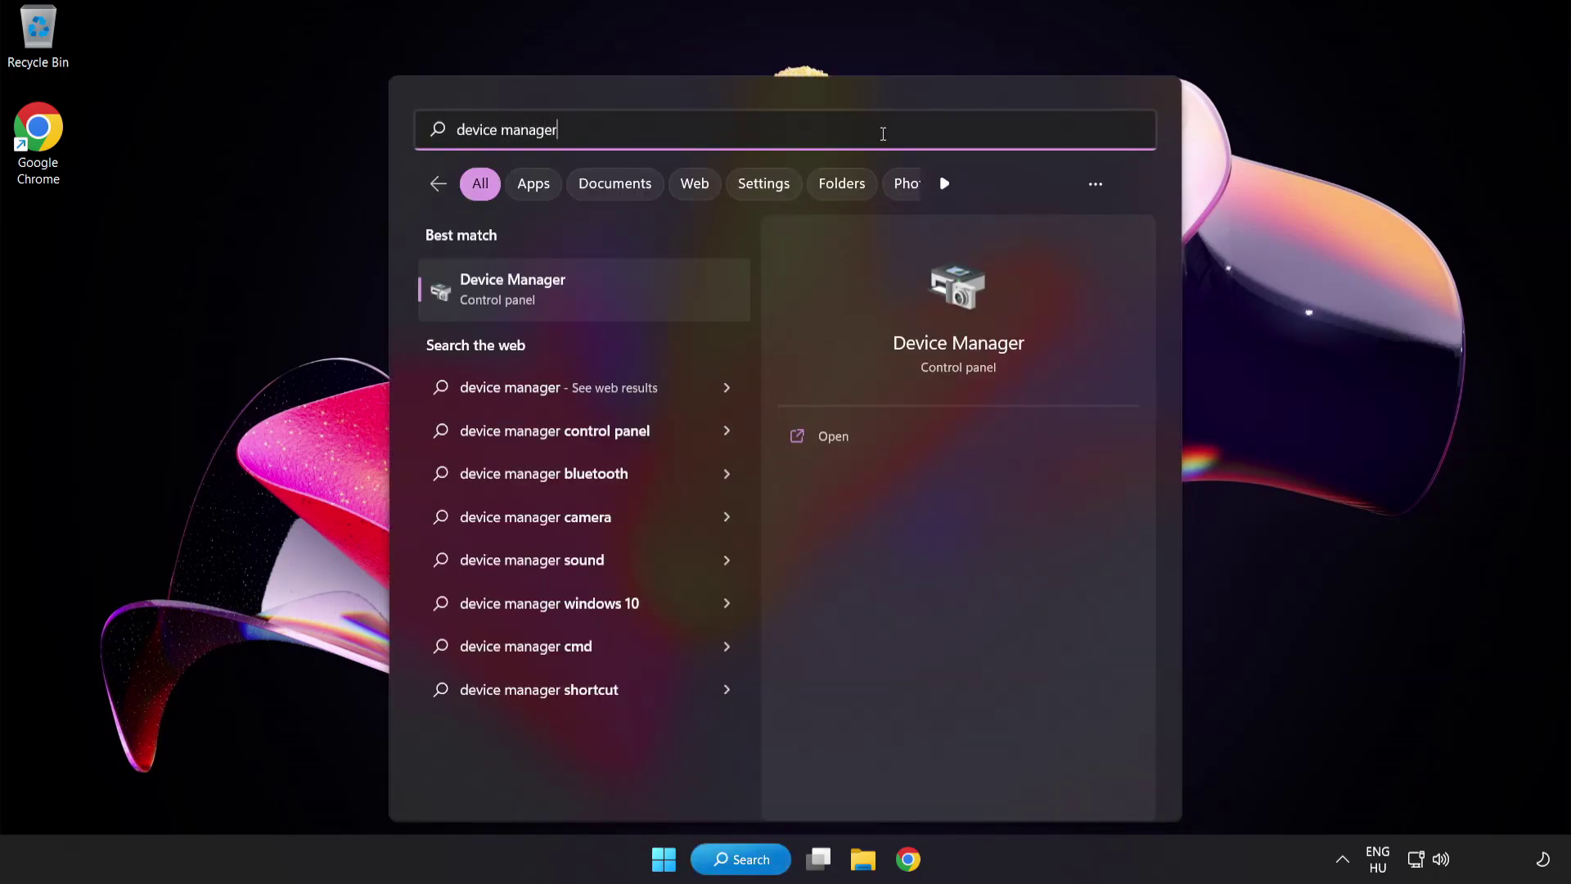
{"action": "left_click", "coordinate": [609, 292]}
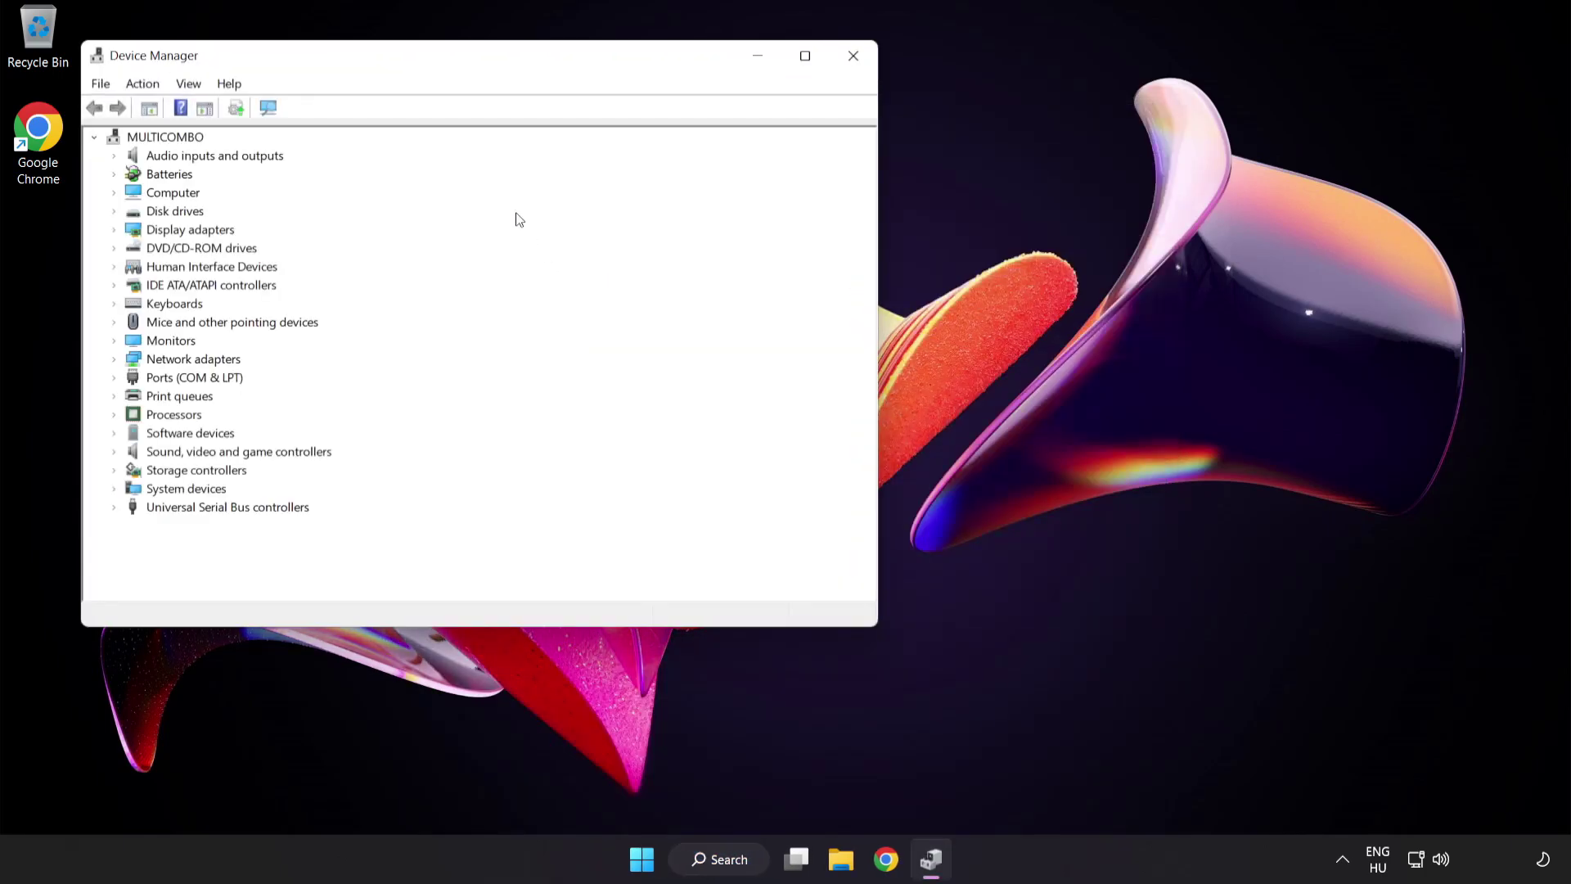
- Expand Sound, video and game controllers and show actions for High Definition Audio Device
{"action": "left_click_drag", "start_coordinate": [462, 66], "coordinate": [754, 171]}
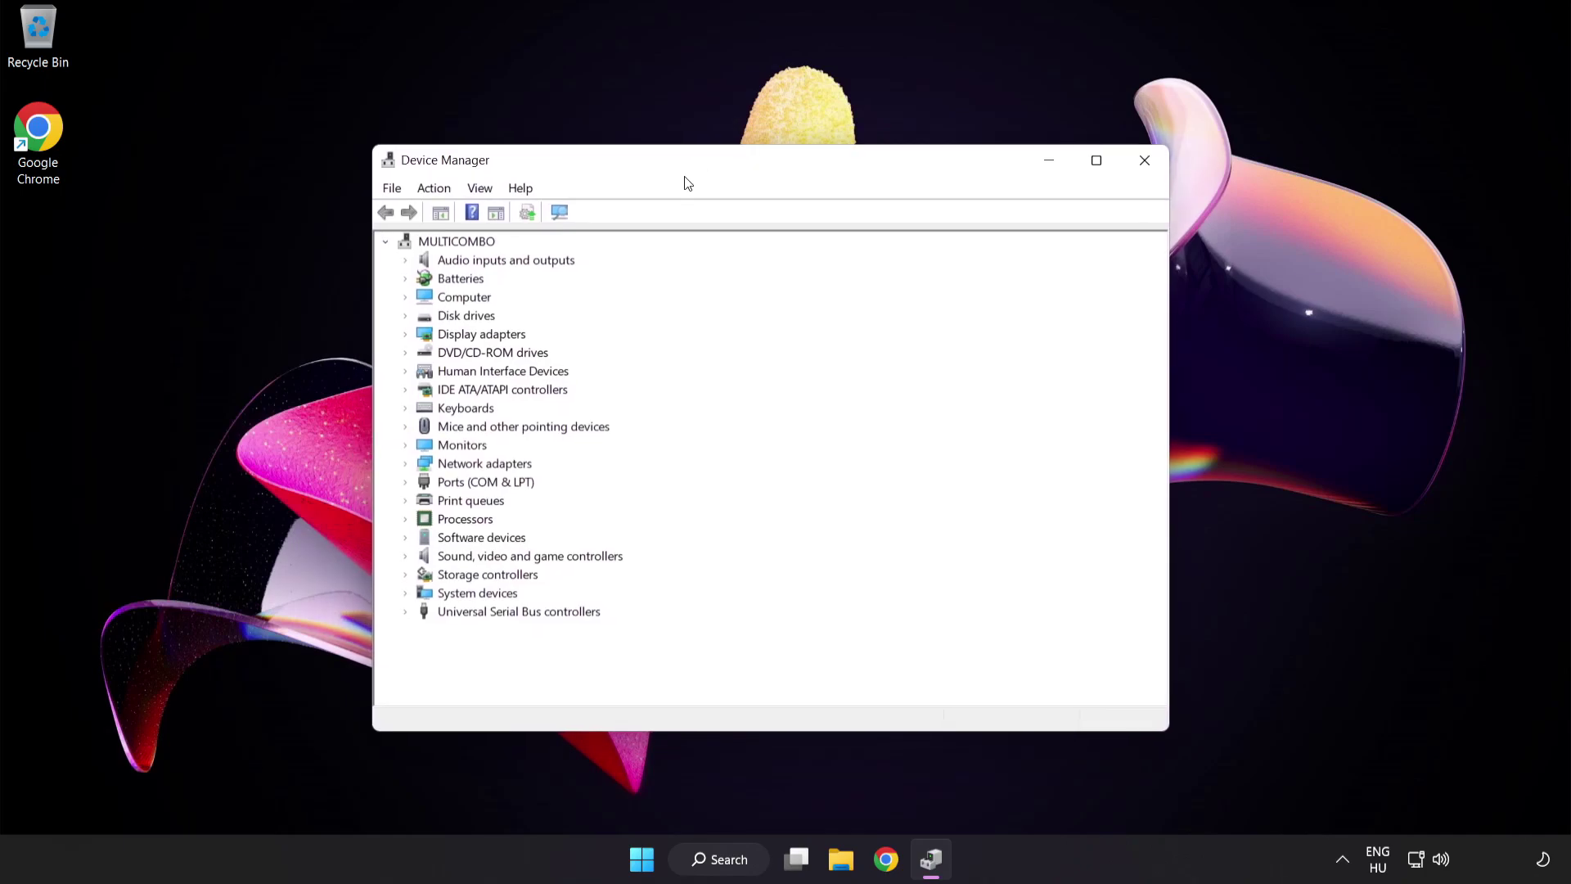
{"action": "left_click", "coordinate": [428, 558]}
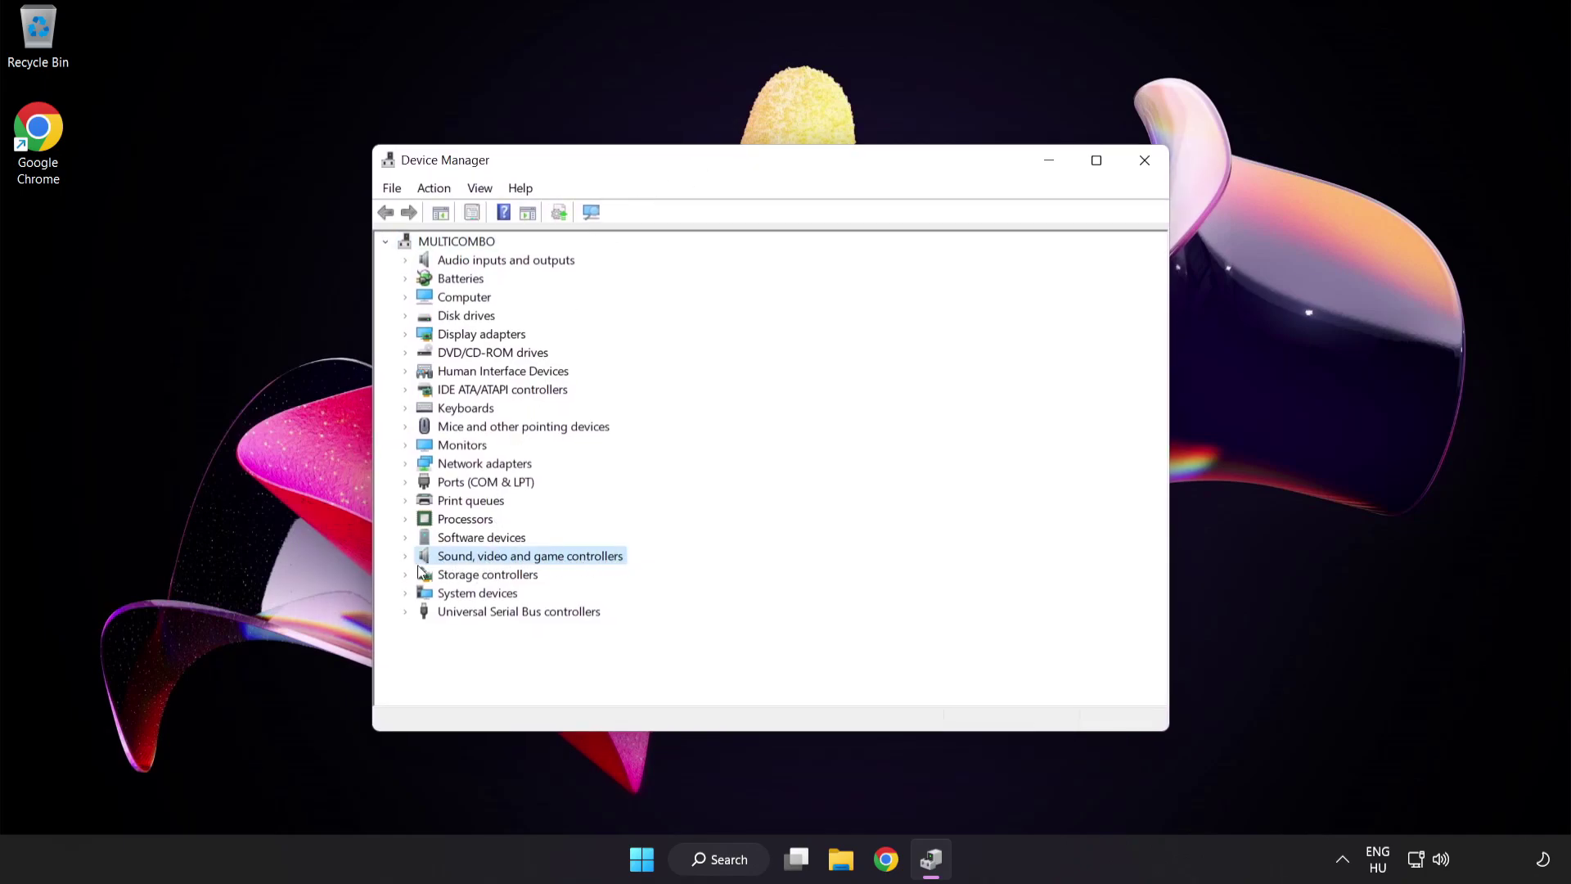
{"action": "left_click", "coordinate": [404, 560]}
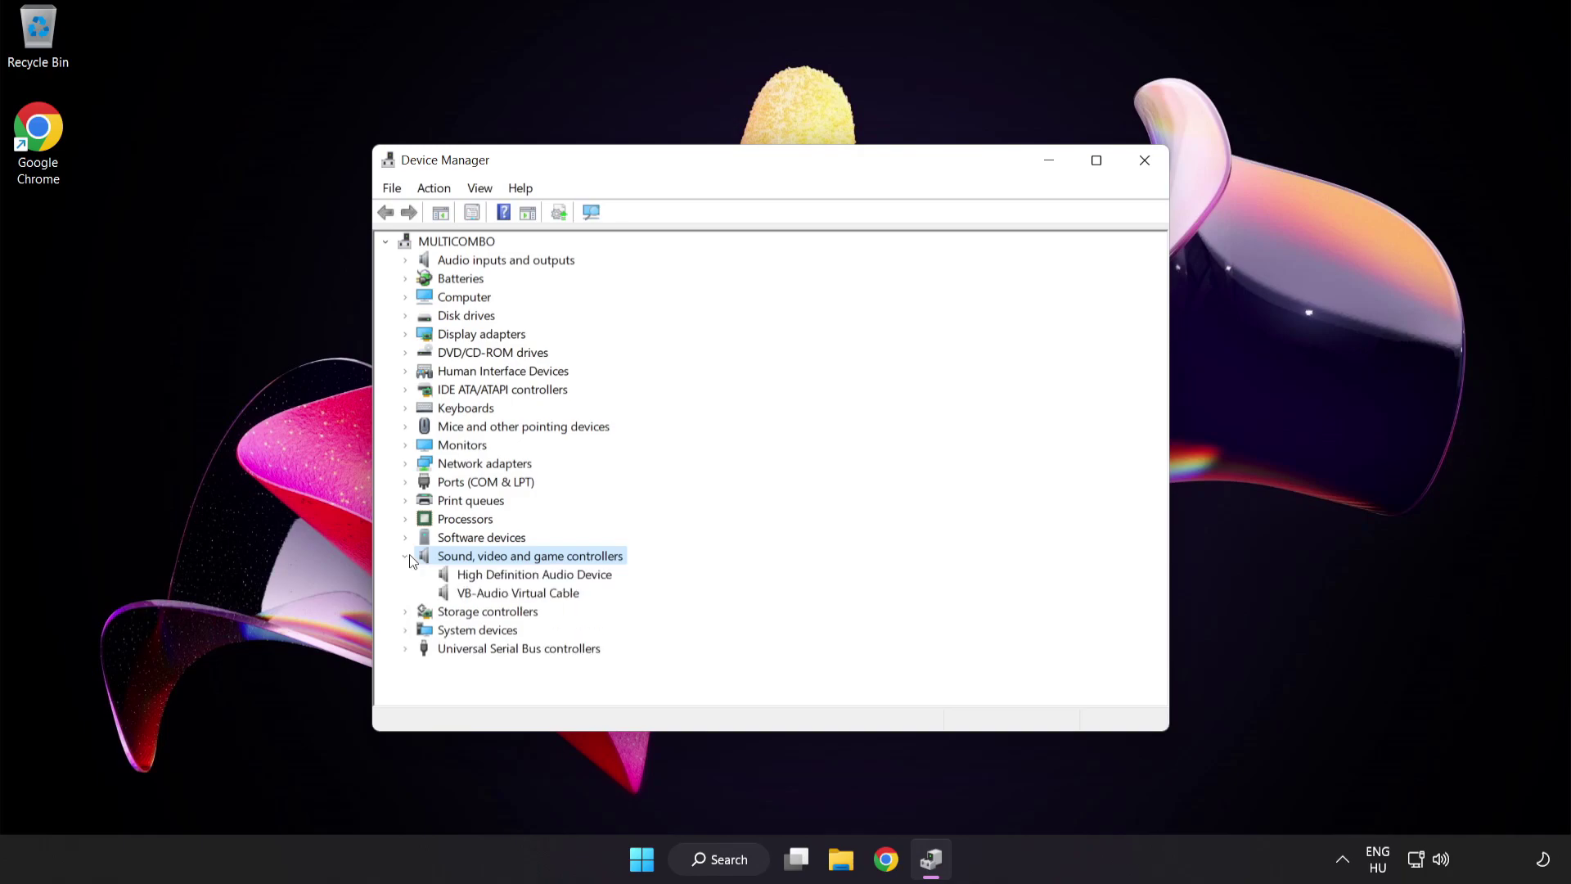
{"action": "left_click", "coordinate": [477, 574]}
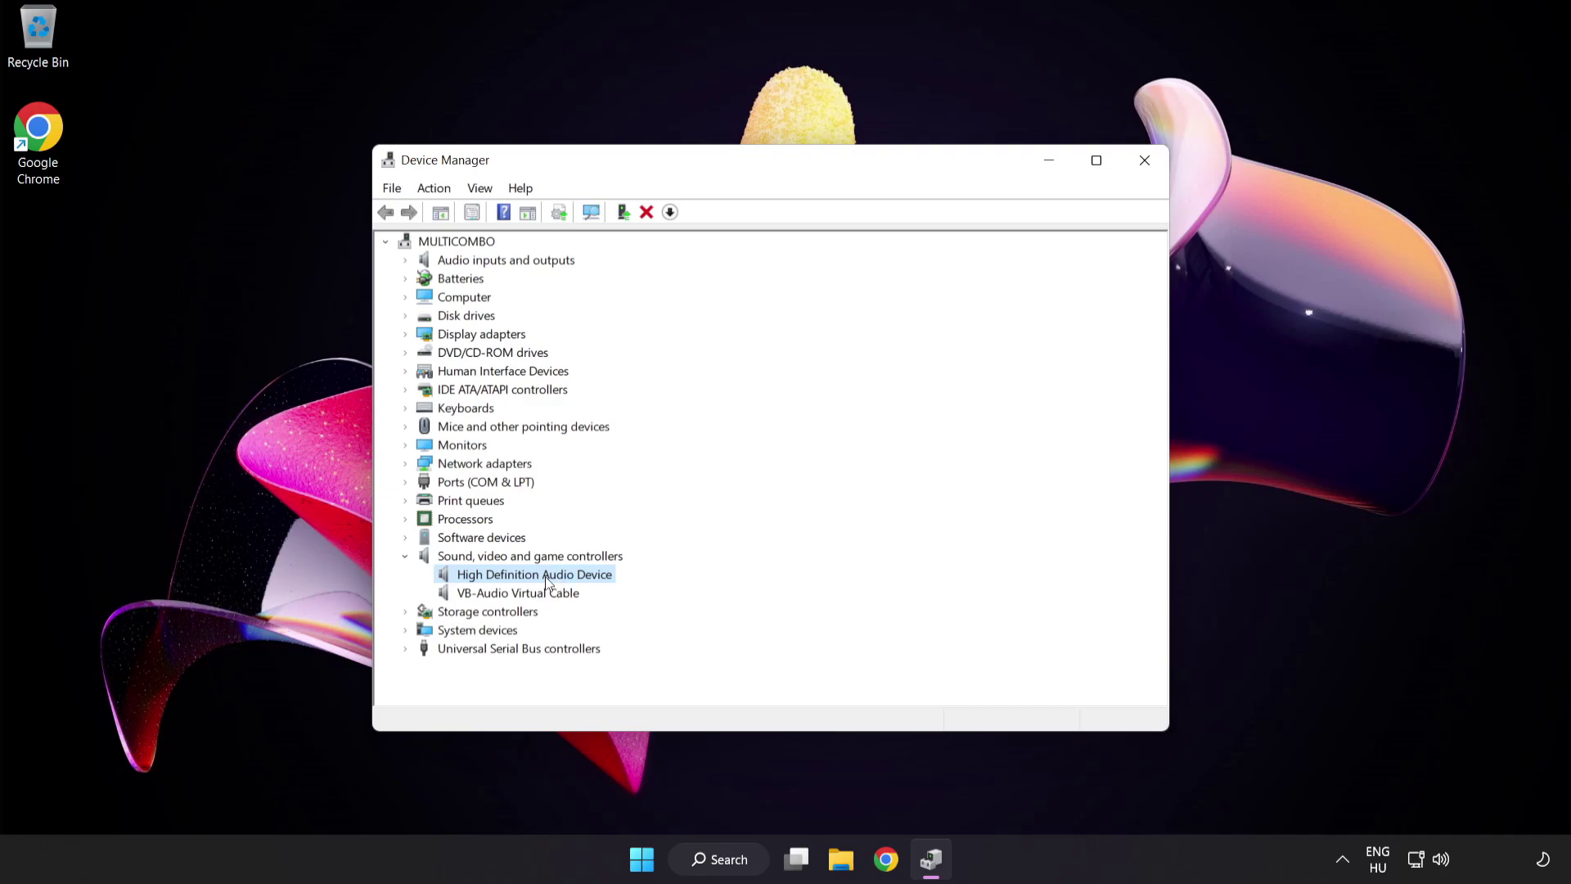
{"action": "right_click", "coordinate": [545, 575]}
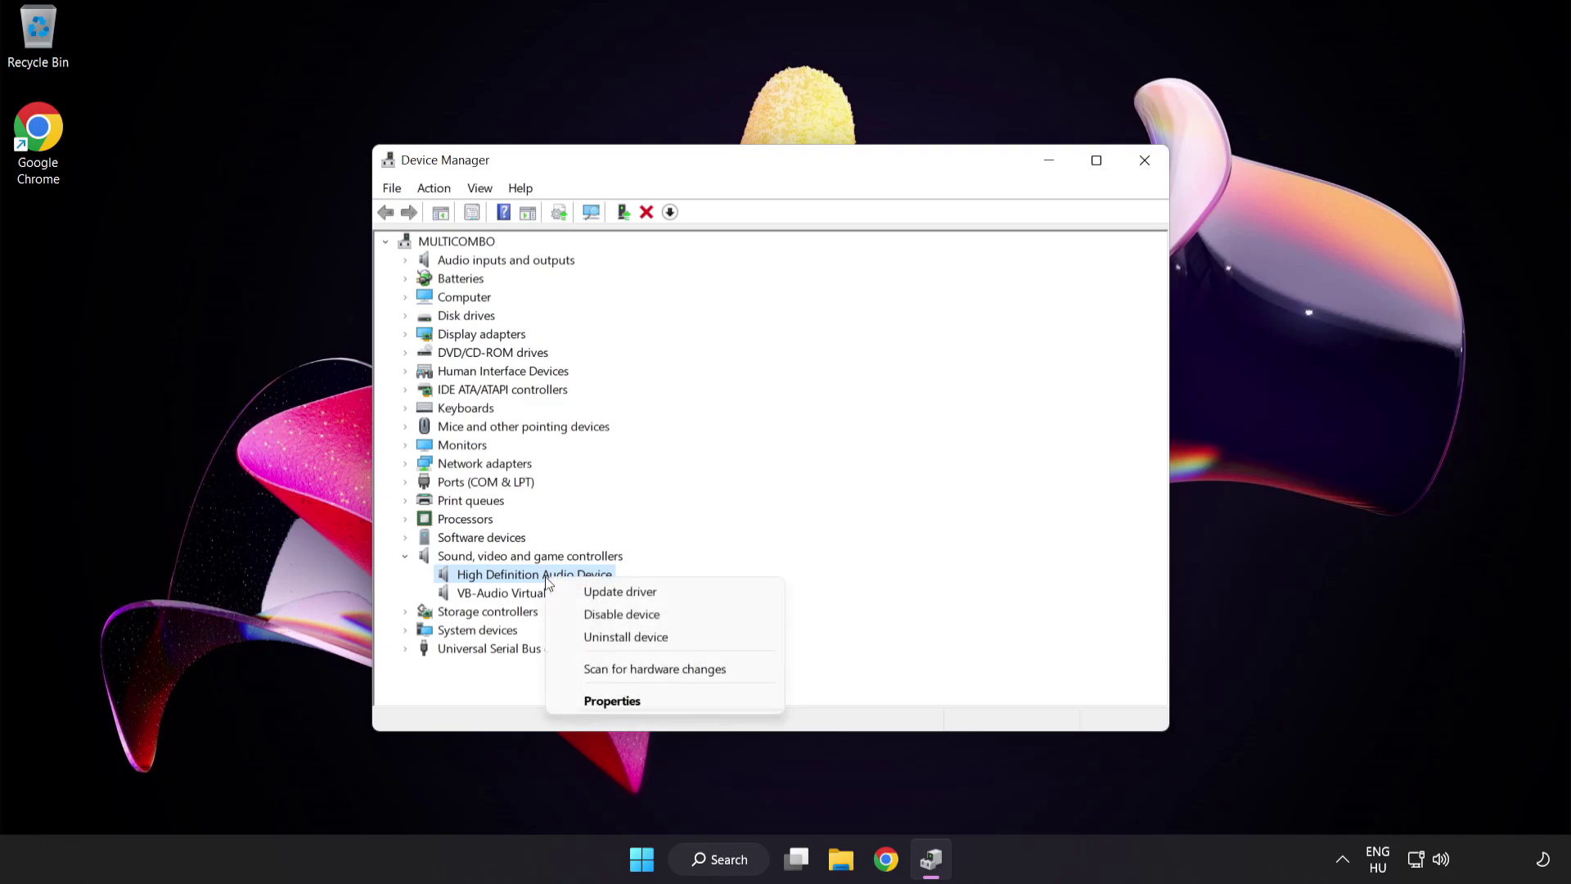
- Start the driver update and choose to pick from the list of compatible drivers on this computer
{"action": "left_click", "coordinate": [671, 598]}
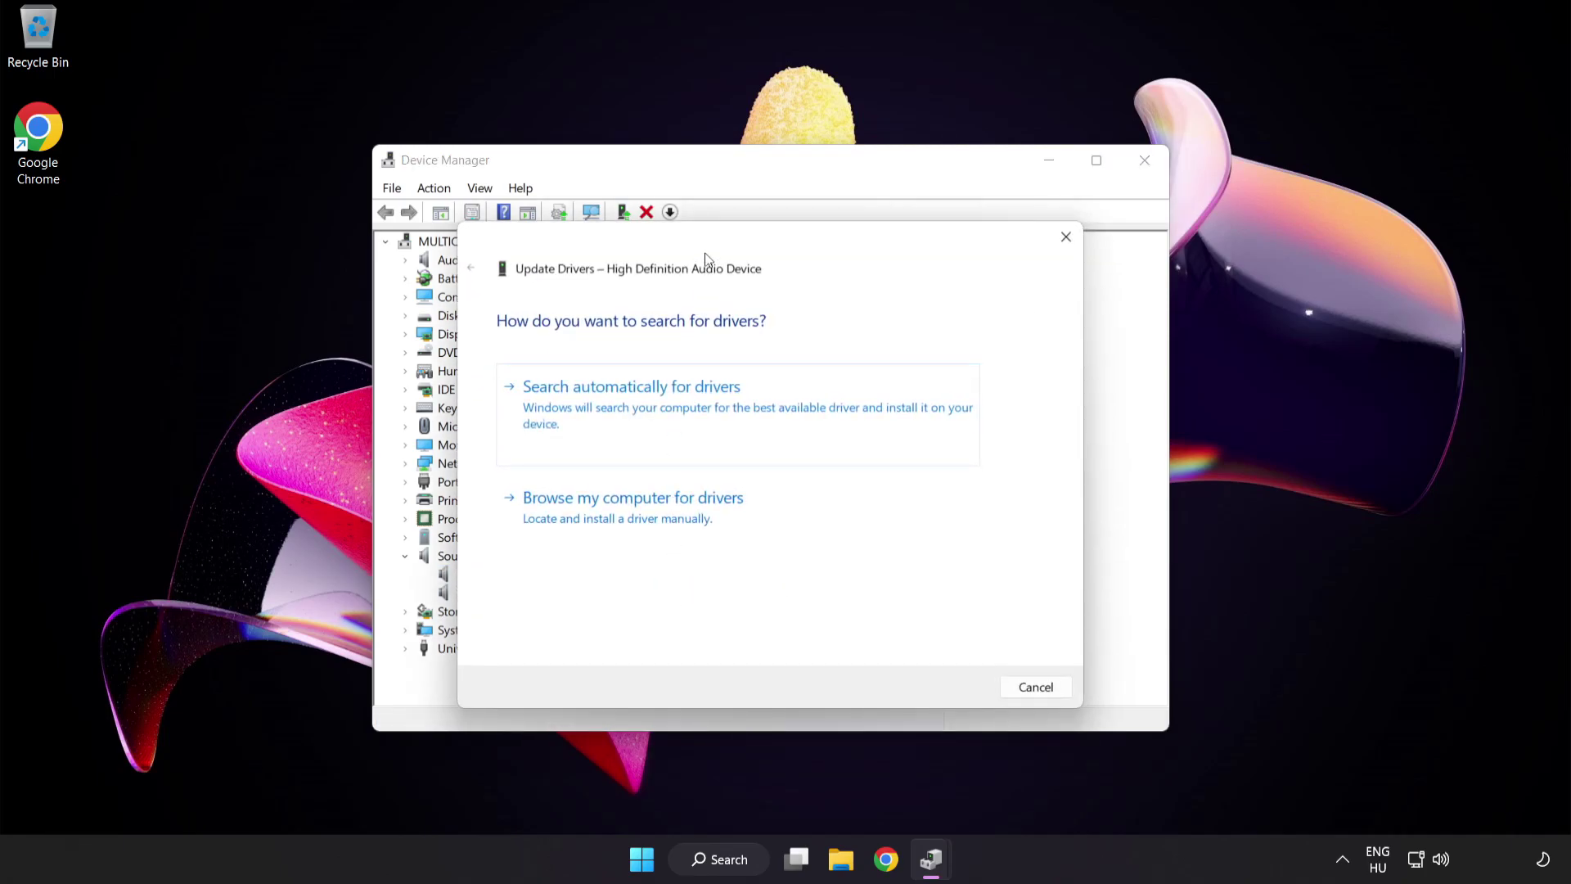
{"action": "left_click_drag", "start_coordinate": [709, 252], "coordinate": [744, 225]}
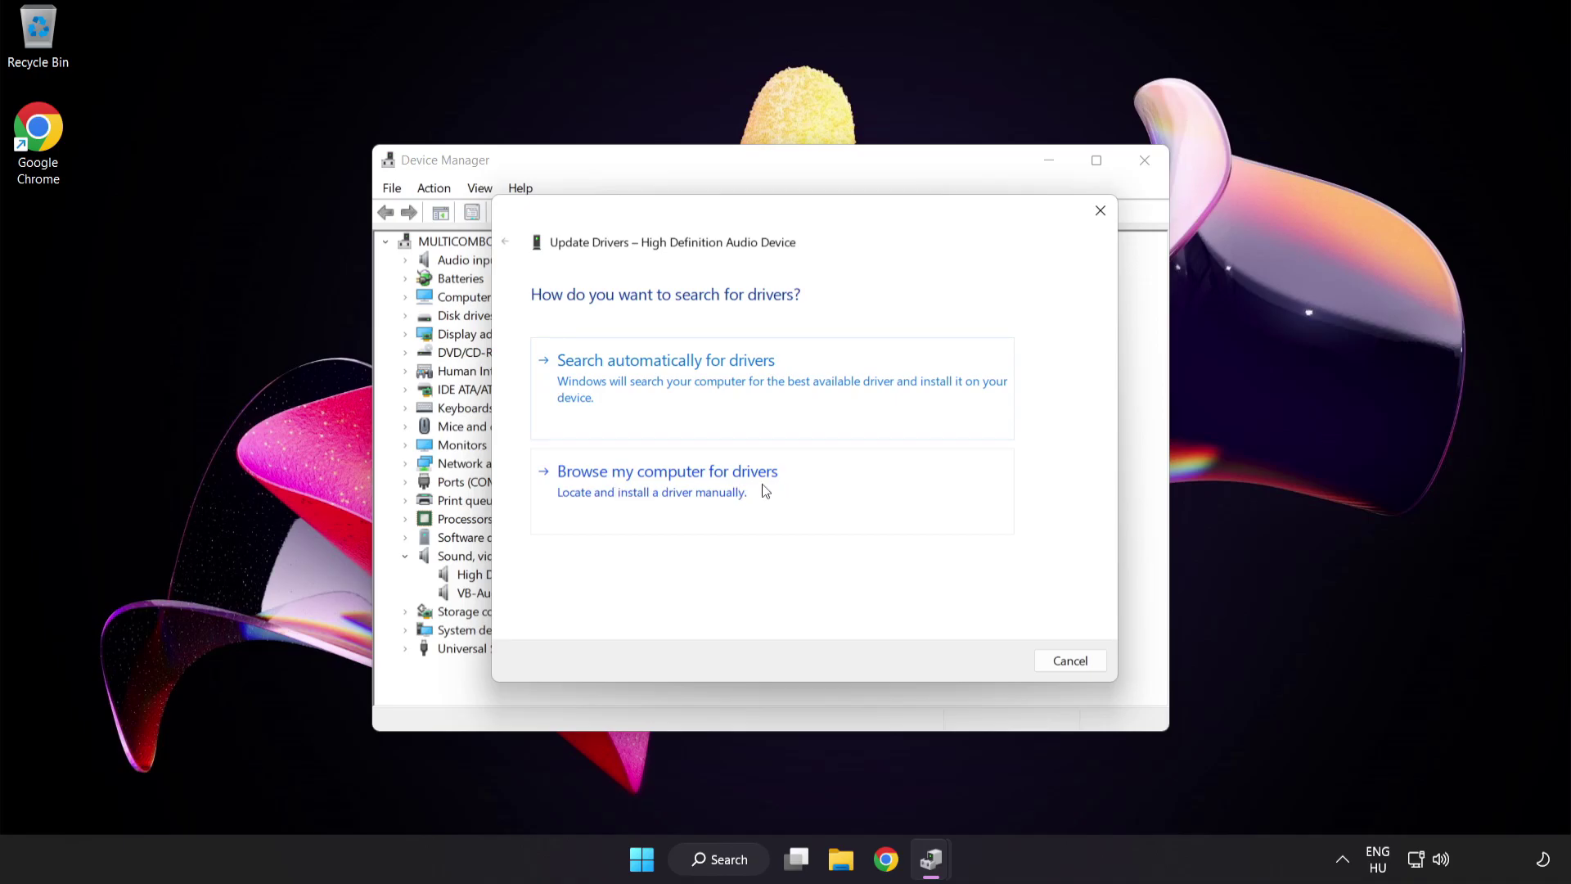
{"action": "left_click", "coordinate": [708, 495]}
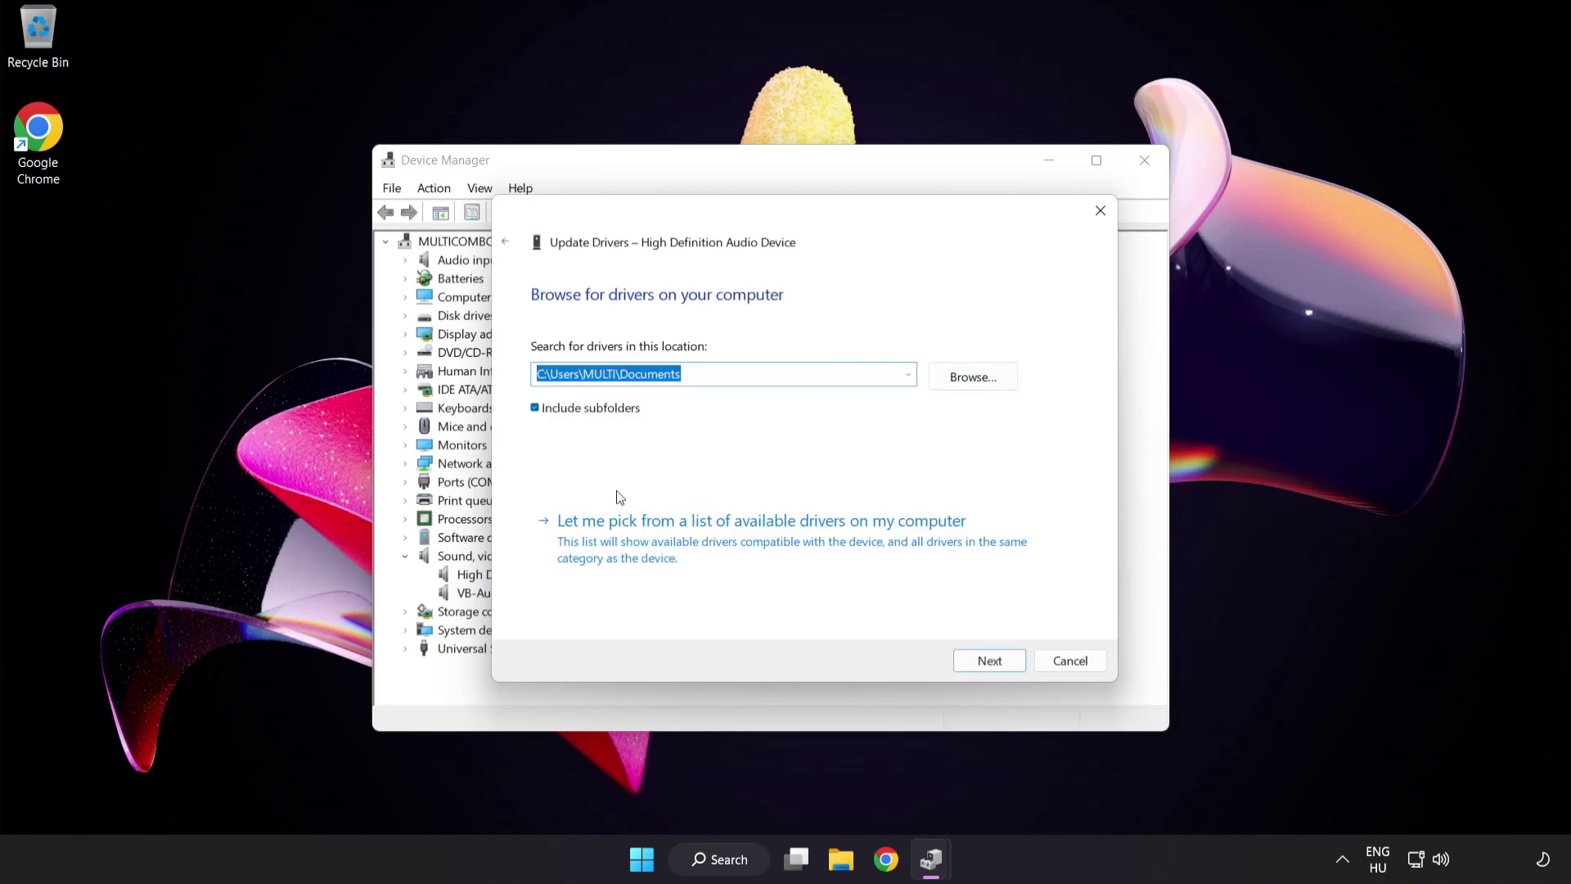
{"action": "left_click", "coordinate": [690, 551]}
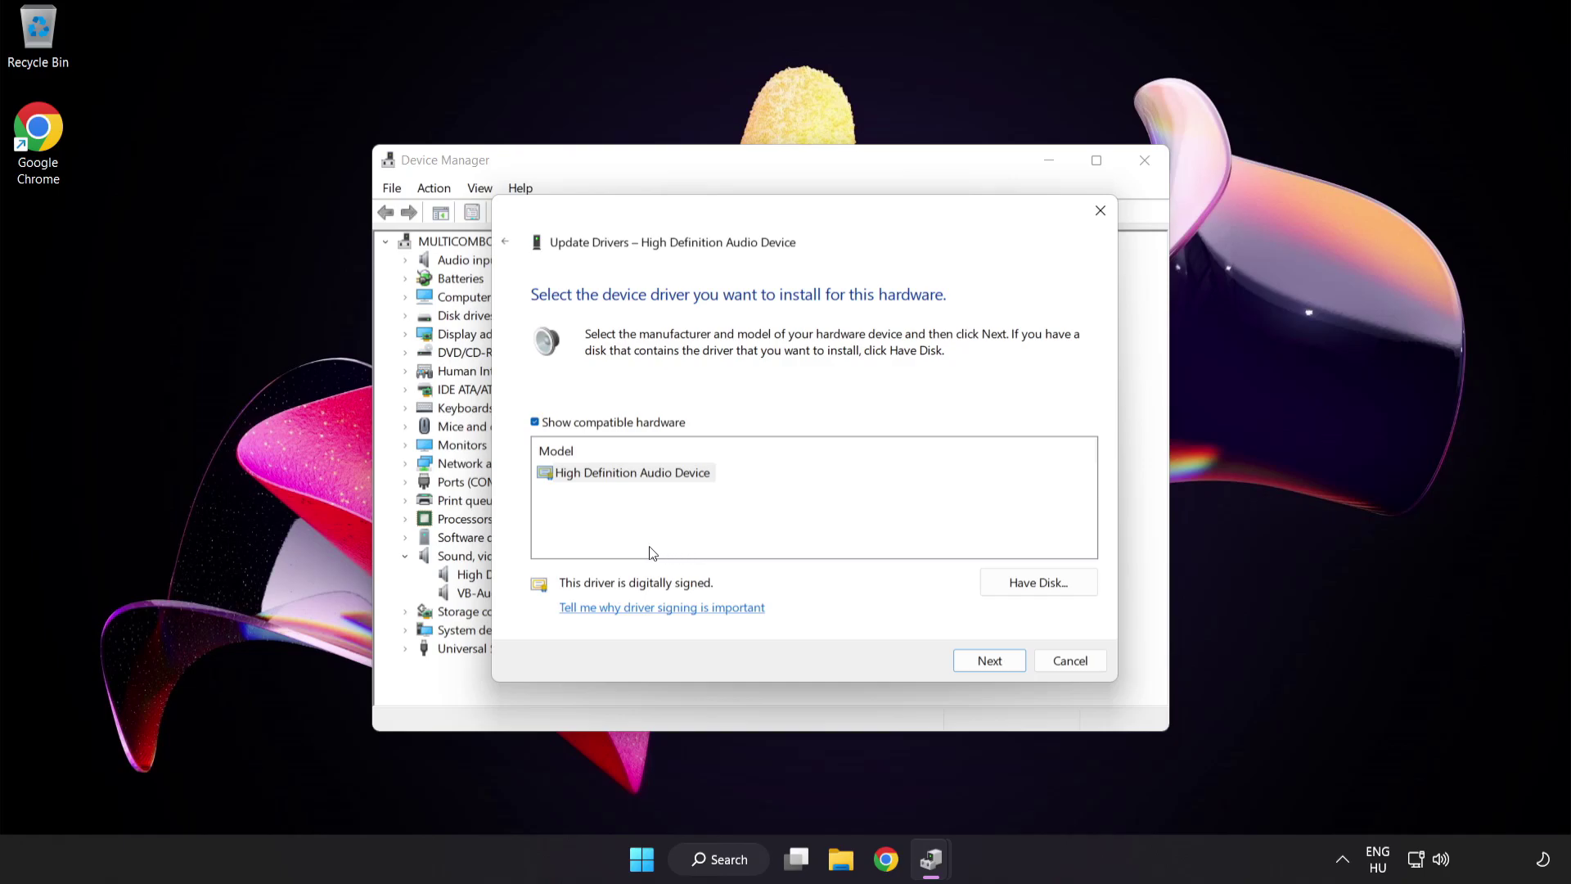
- Select High Definition Audio Device, accept the compatibility warning and finish the installation
{"action": "left_click", "coordinate": [577, 476]}
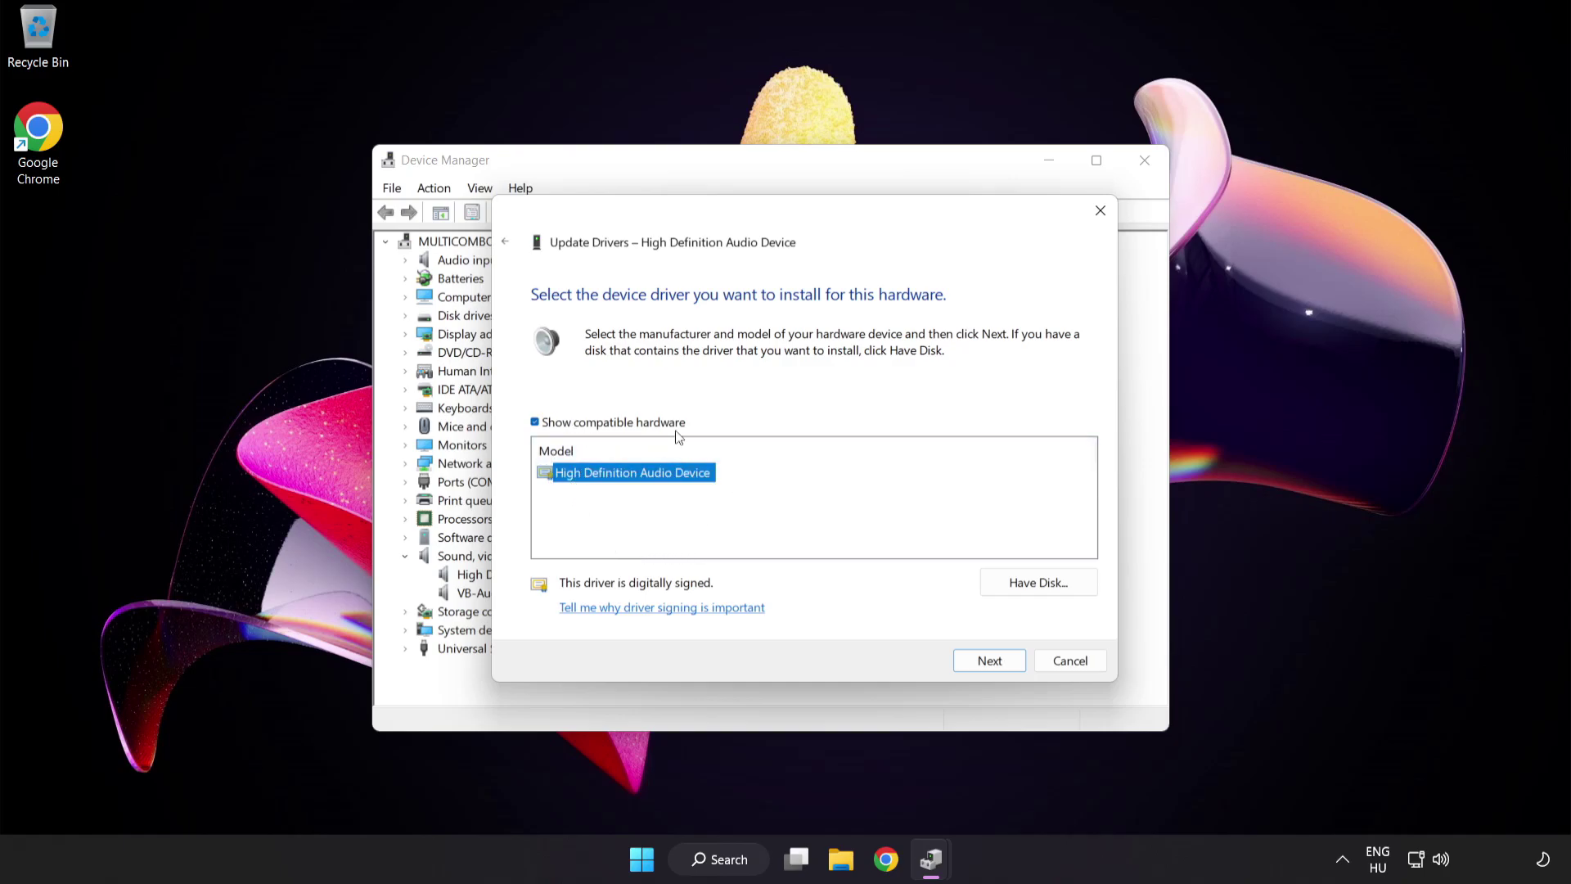
{"action": "left_click", "coordinate": [1002, 666]}
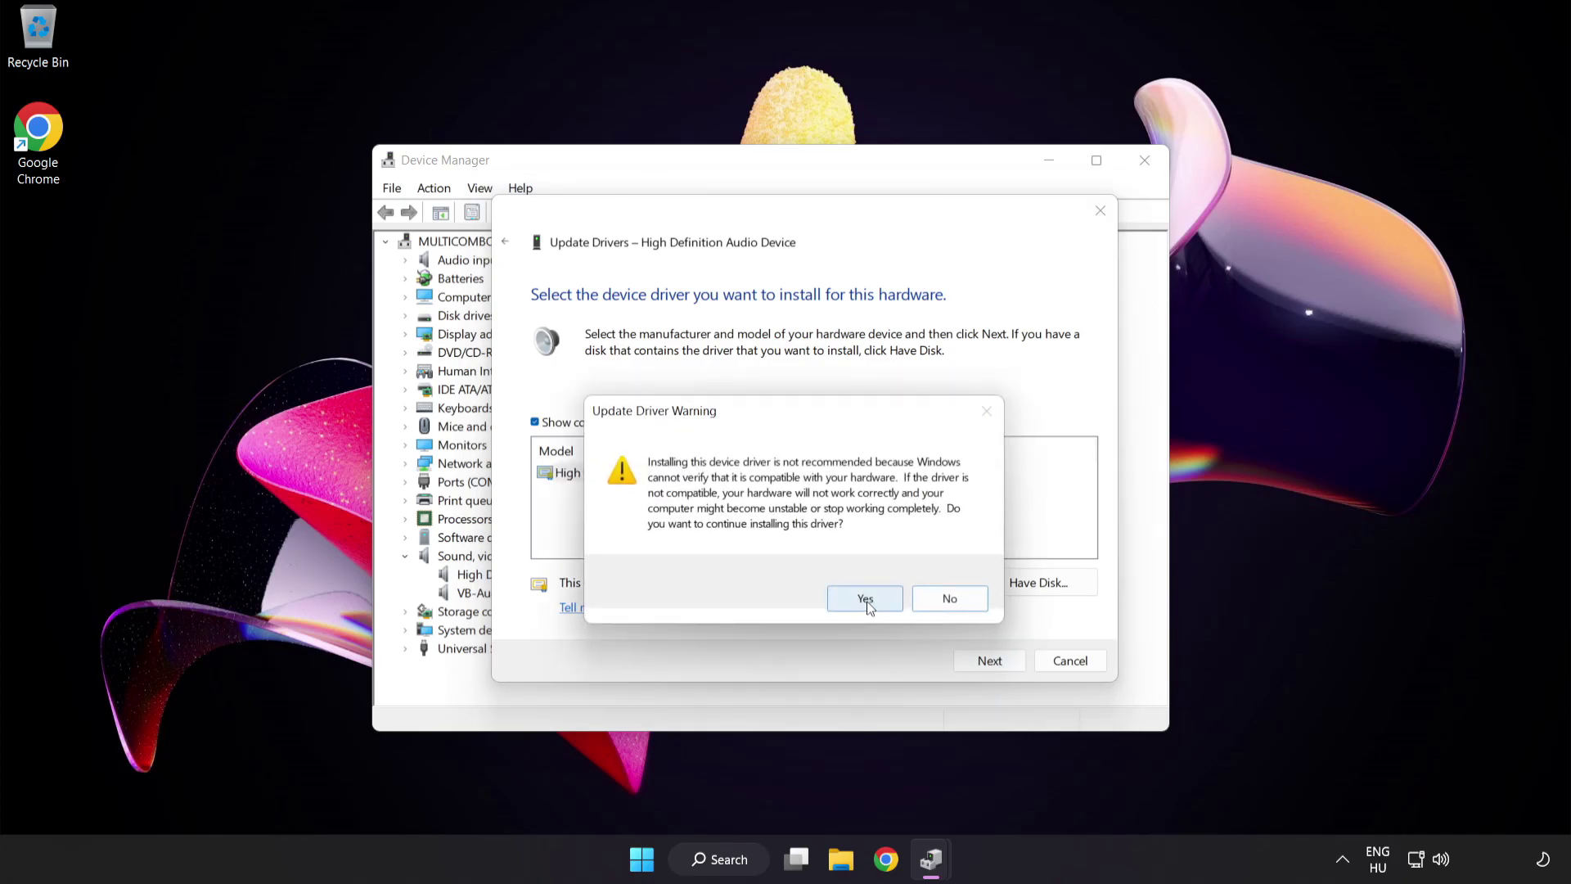
{"action": "left_click", "coordinate": [867, 600]}
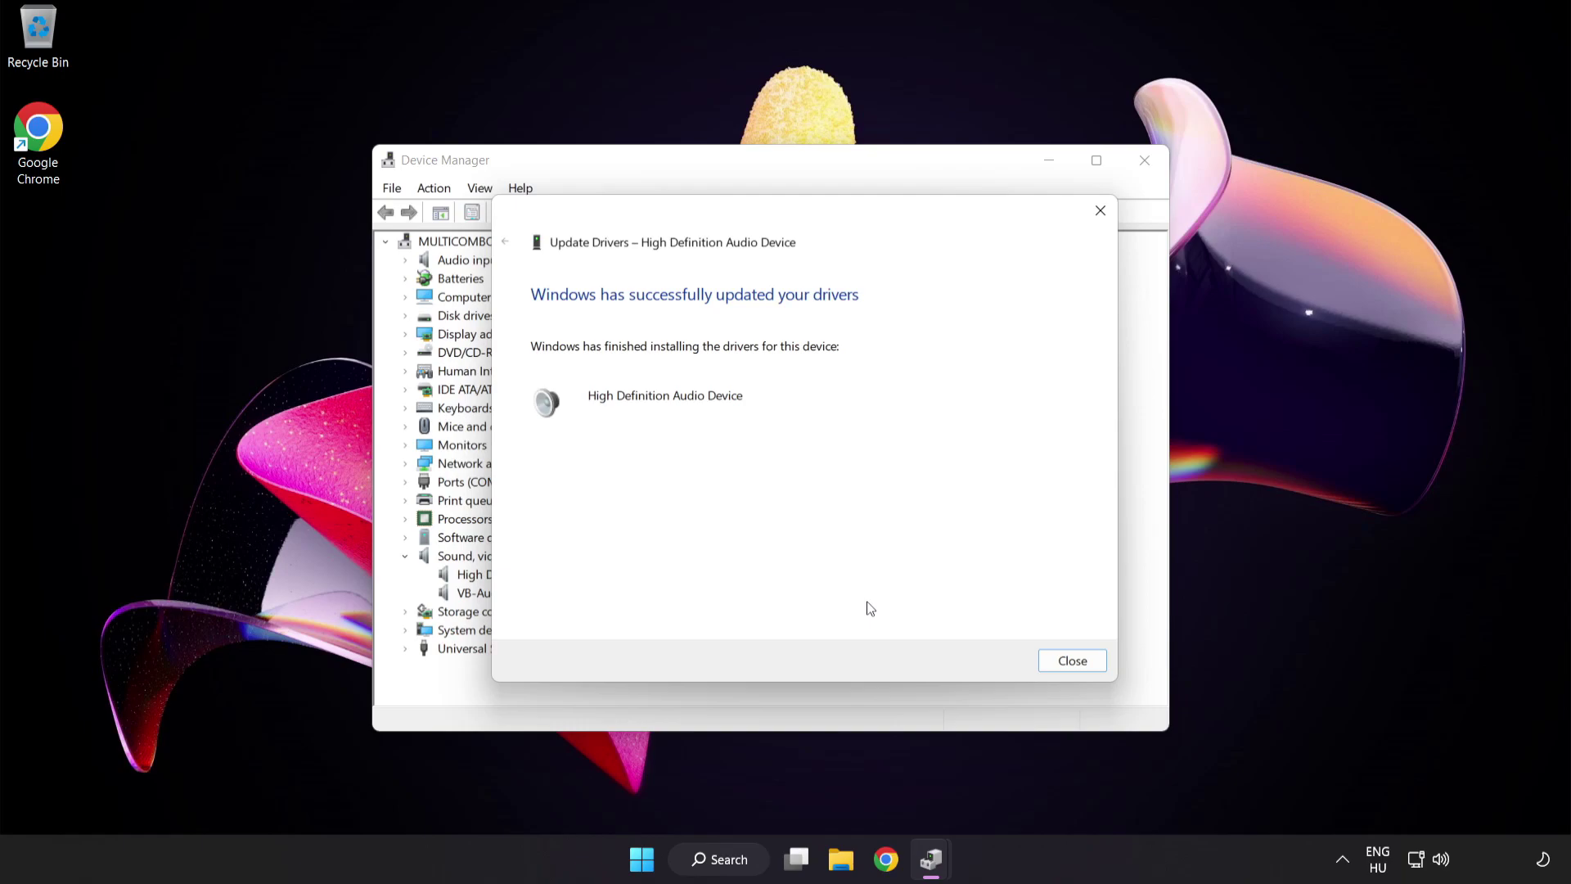
{"action": "left_click", "coordinate": [1081, 665]}
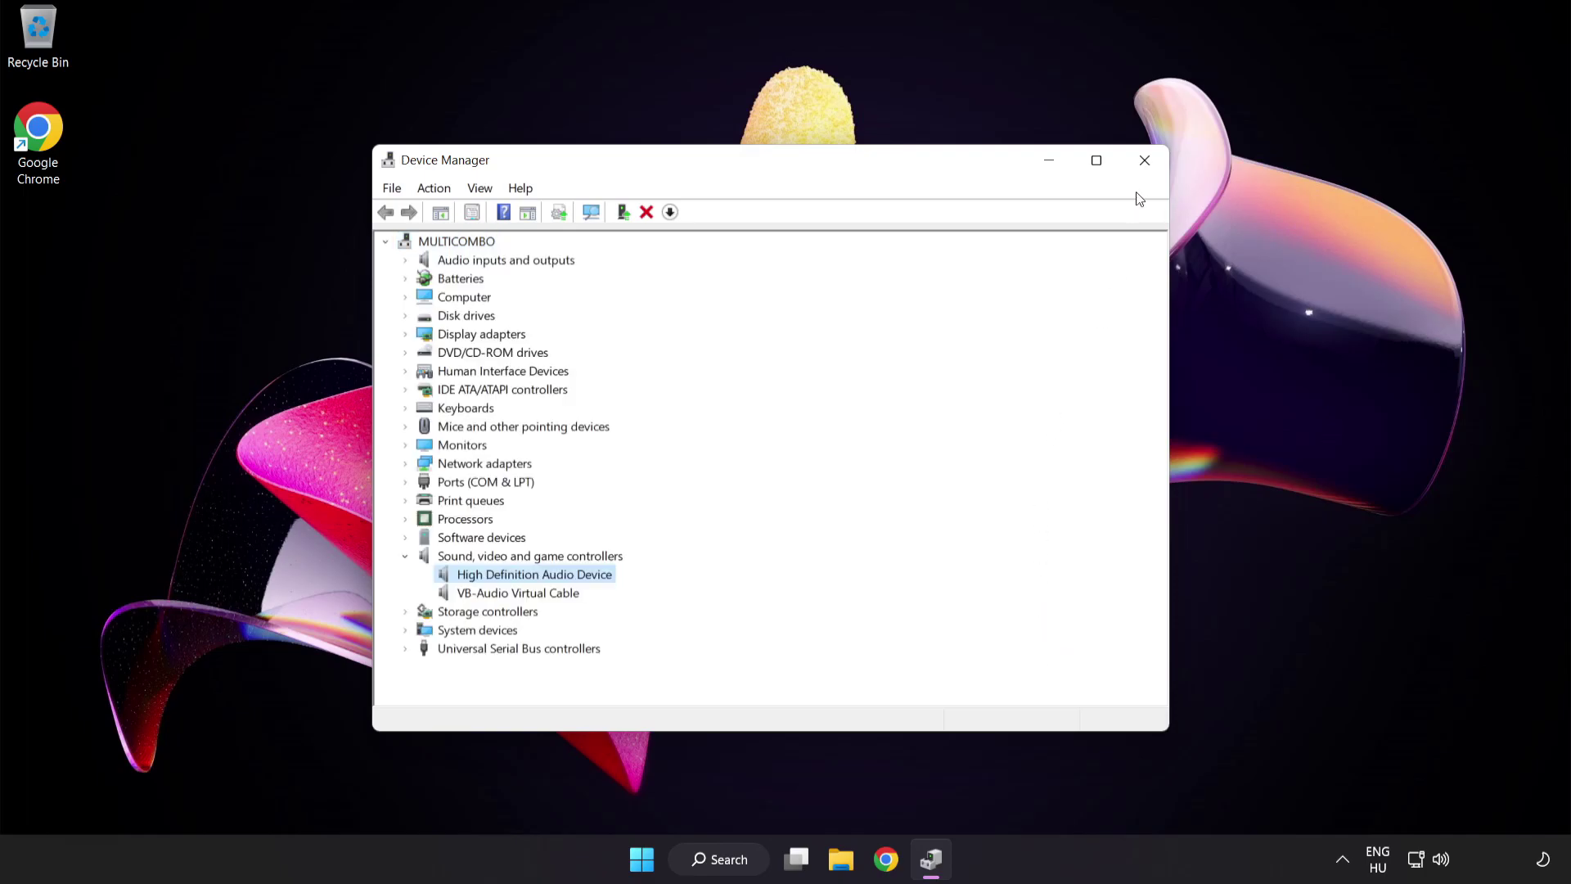
- Close Device Manager and bring up the Start menu's power options for a restart
{"action": "left_click", "coordinate": [1145, 159]}
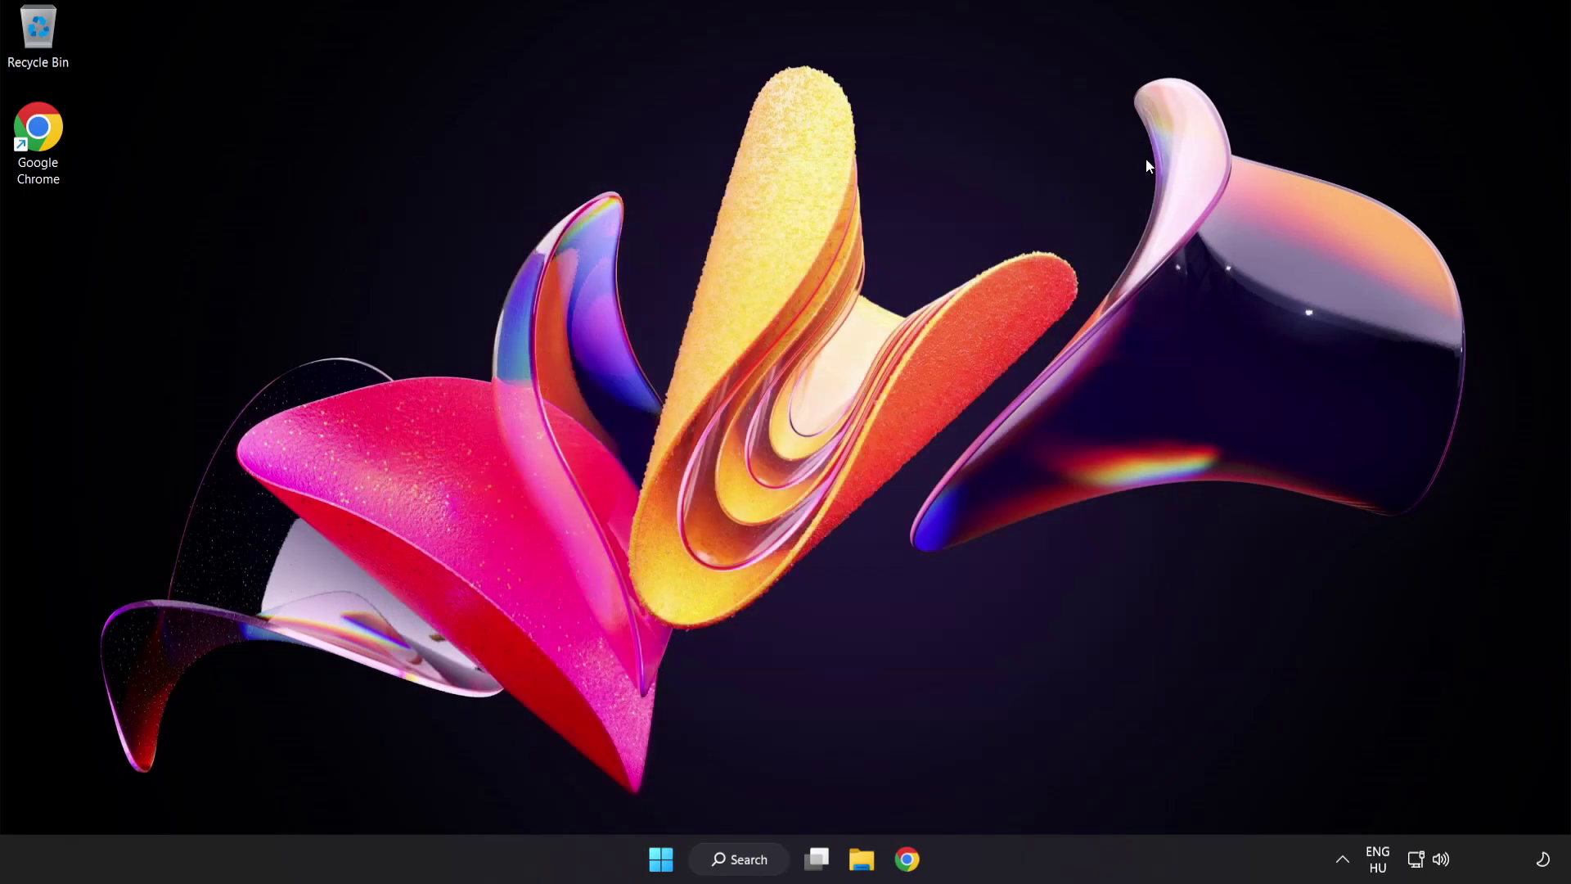
{"action": "left_click", "coordinate": [663, 858]}
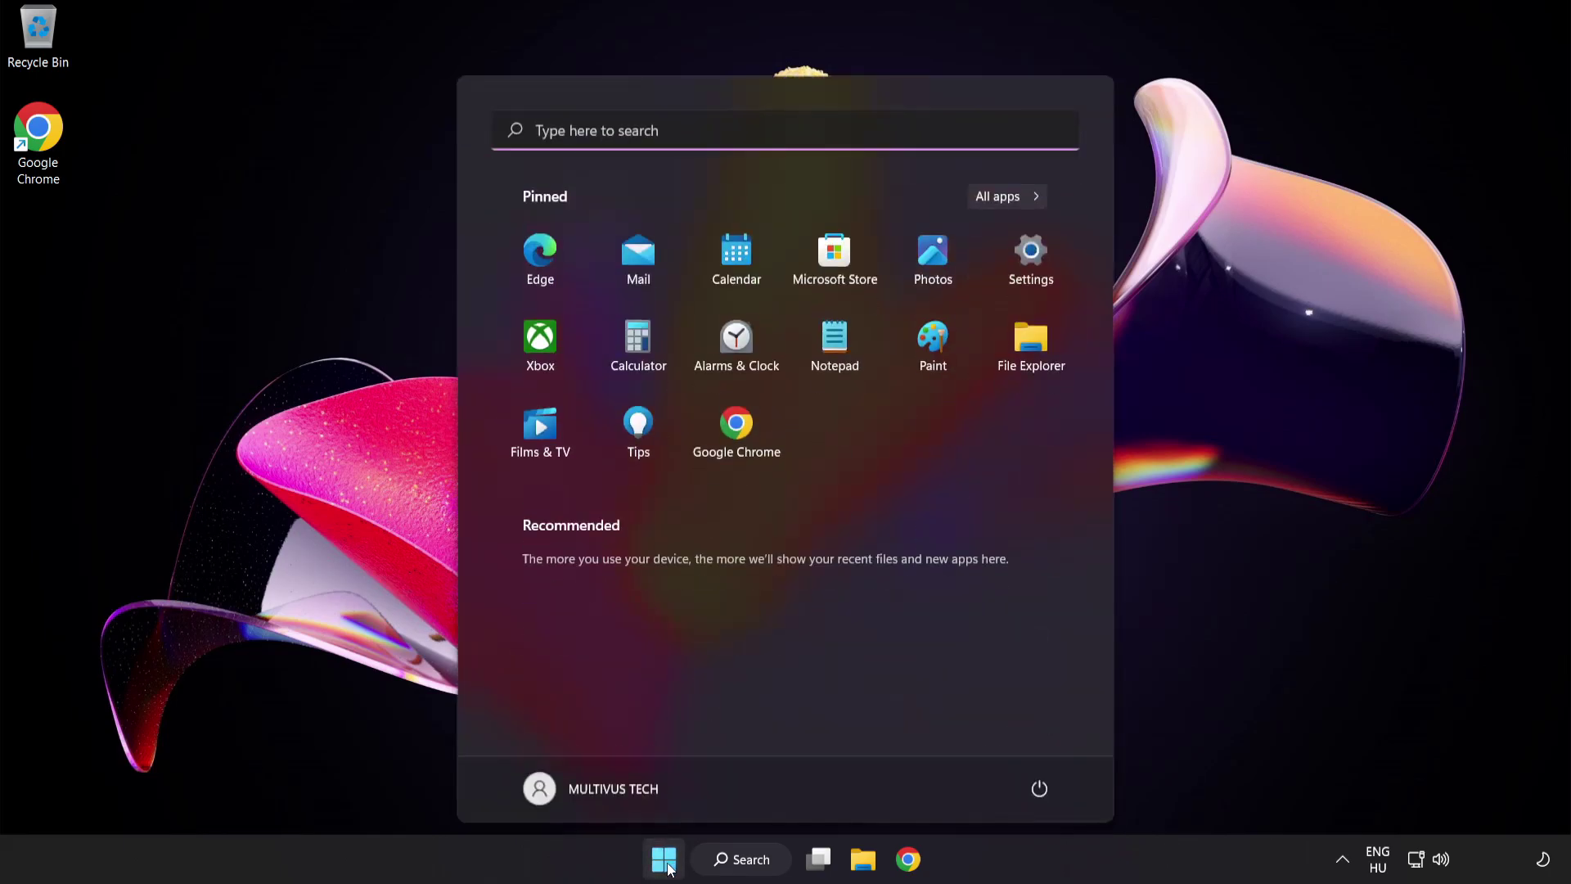
{"action": "left_click", "coordinate": [1039, 788]}
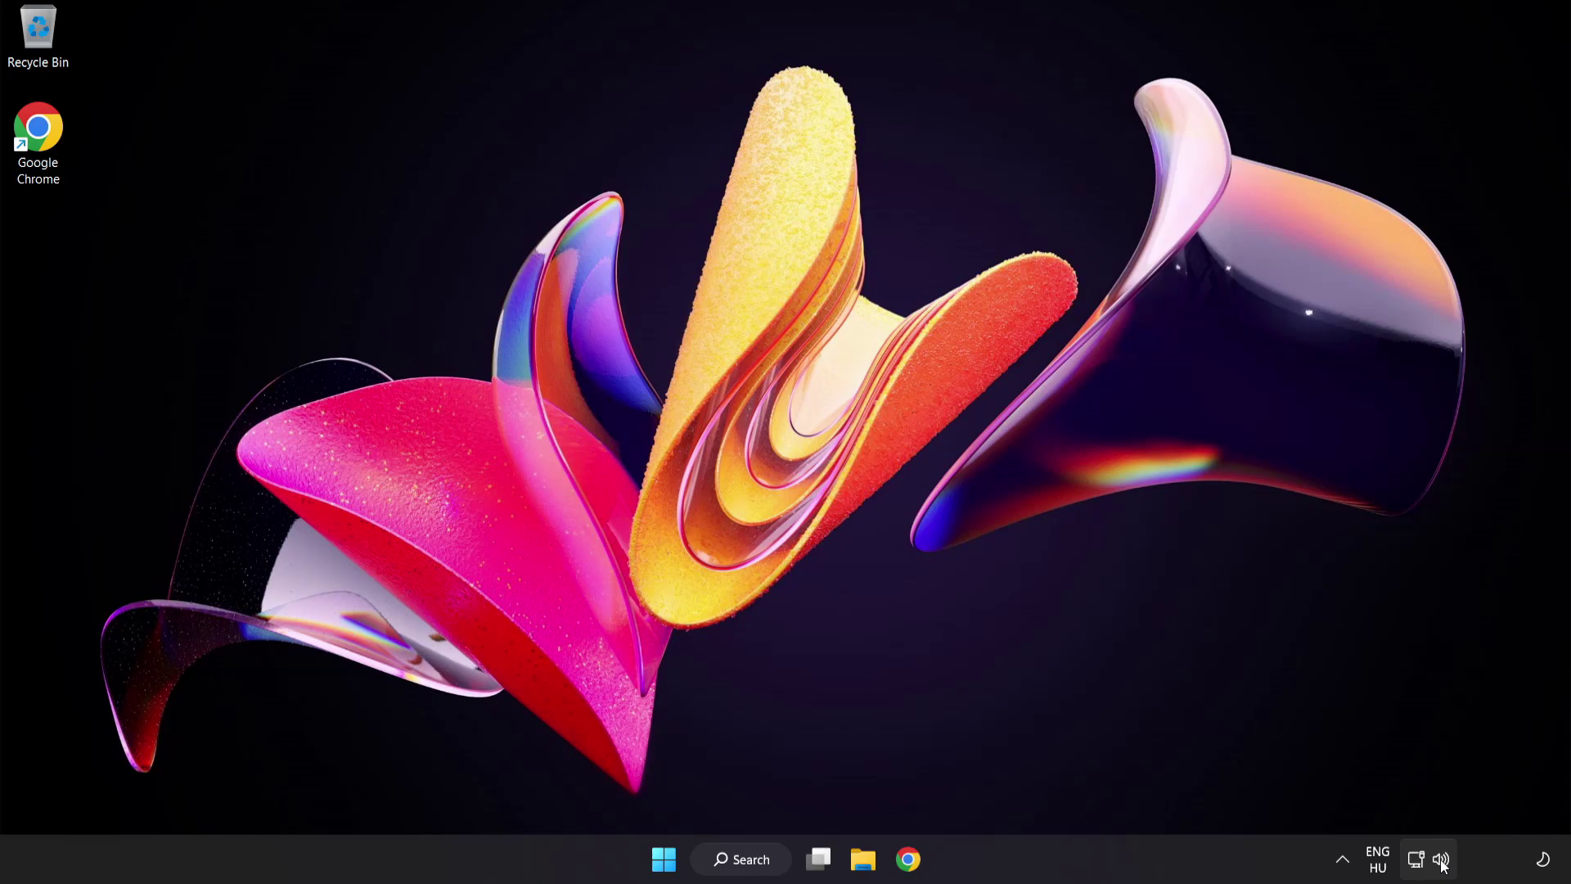
- Launch Troubleshoot sound problems from the system-tray volume icon's menu
{"action": "right_click", "coordinate": [1440, 860]}
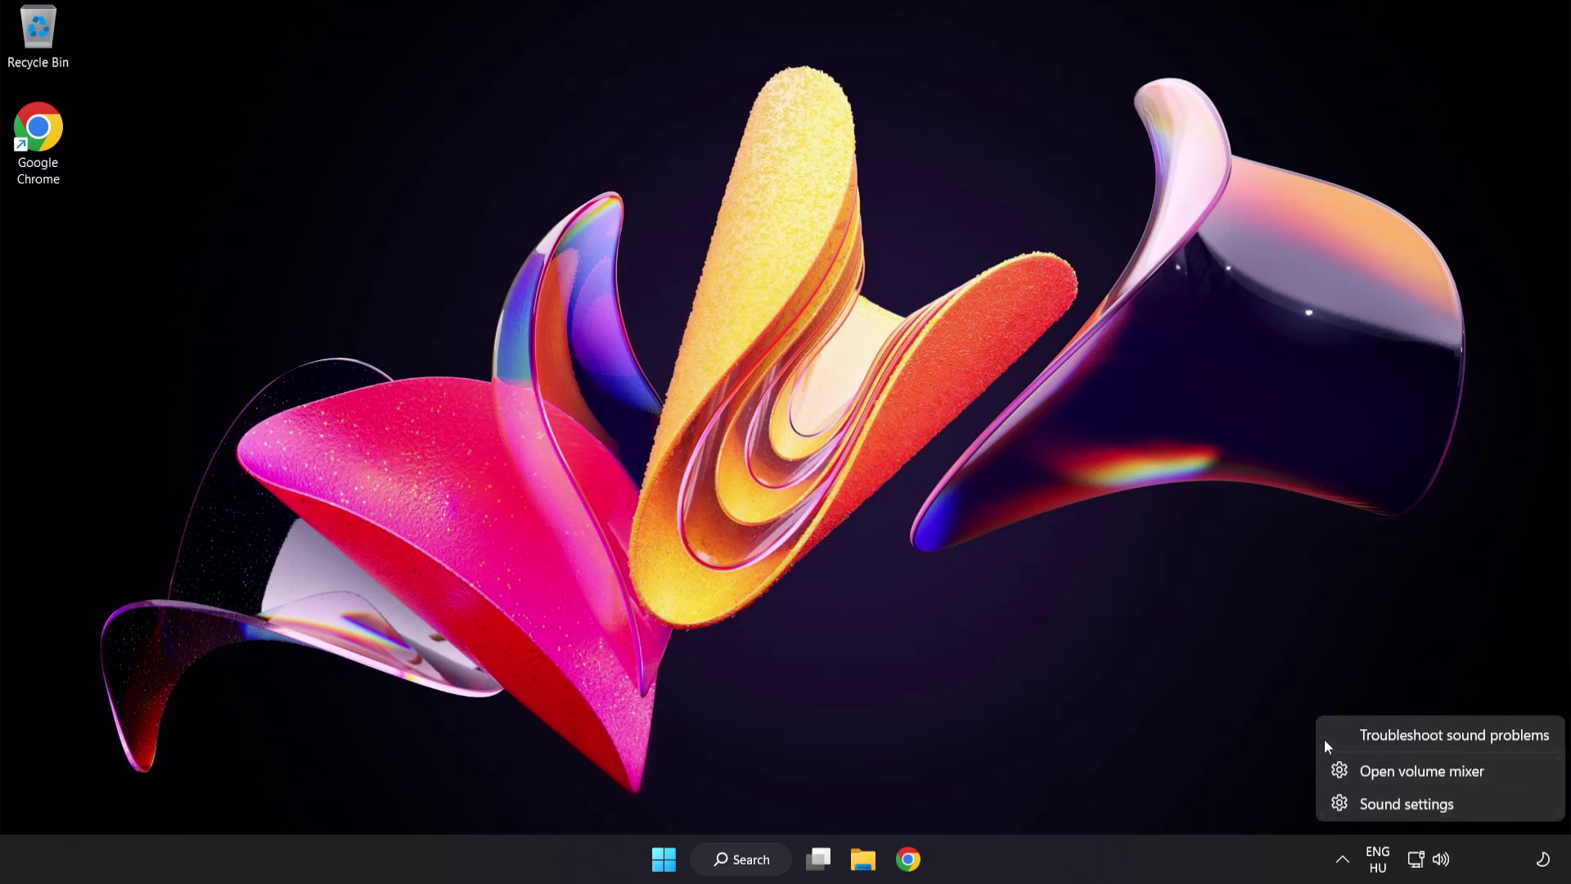
{"action": "left_click", "coordinate": [1459, 733]}
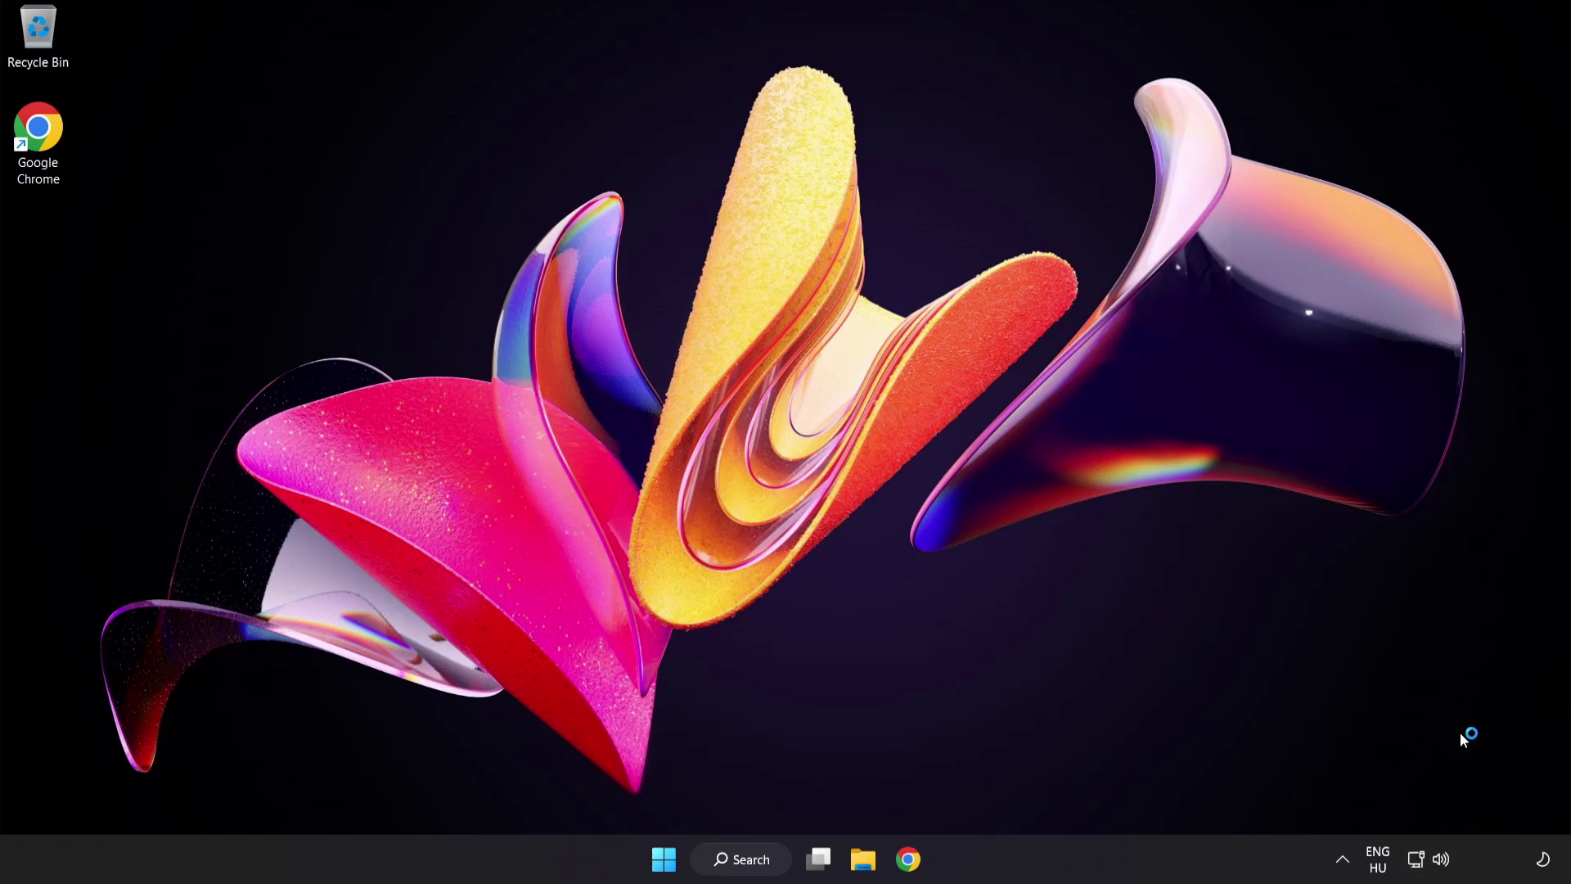